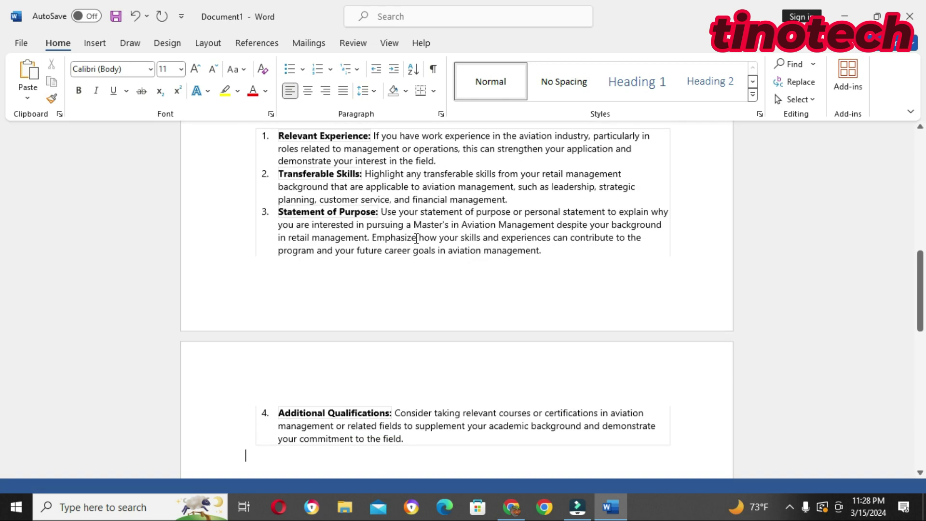
Review the pasted aviation management text and its leftover chat formatting, and undo the paste.
scroll(415, 239, up, 6)
scroll(416, 240, up, 3)
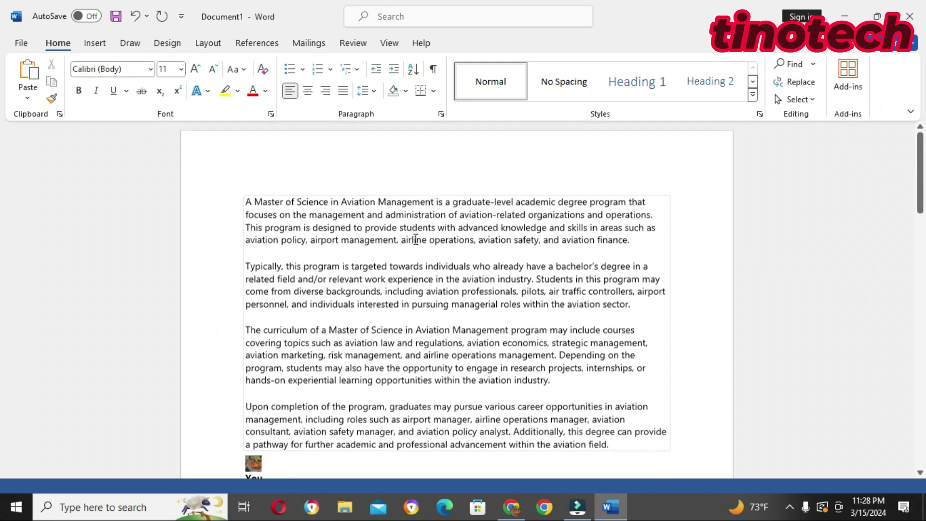
scroll(414, 236, down, 6)
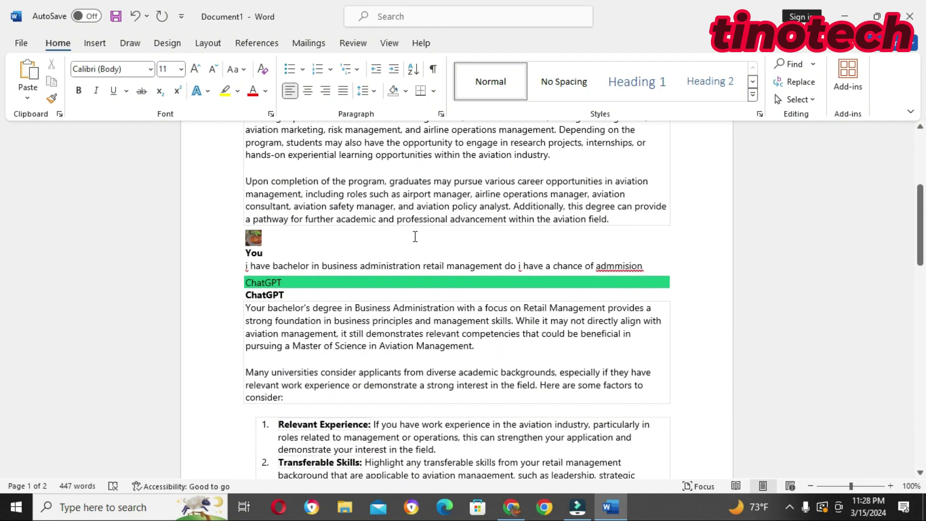
scroll(415, 238, up, 1)
scroll(413, 238, down, 3)
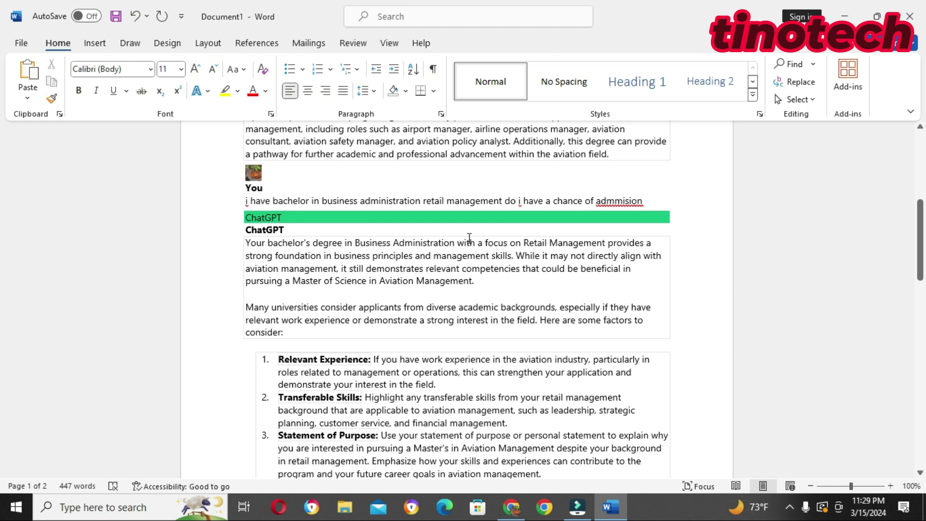
click(639, 200)
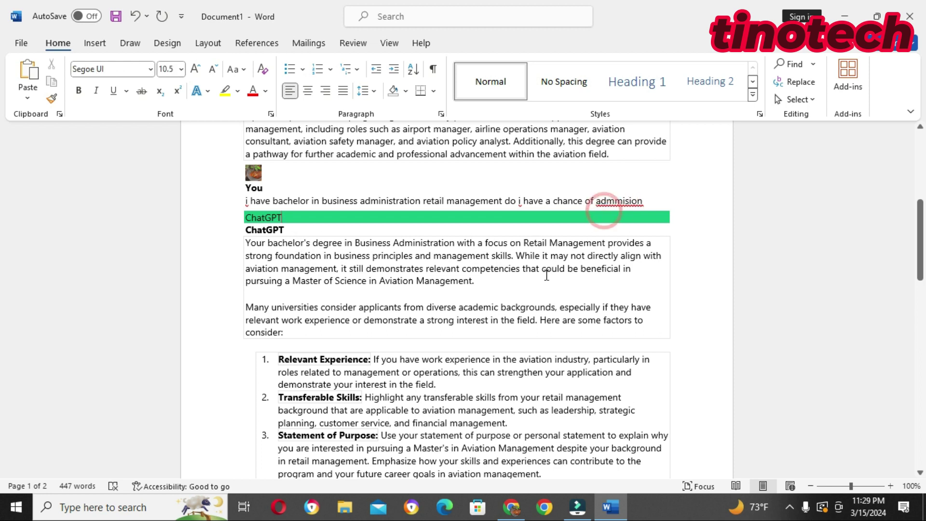
scroll(533, 291, up, 7)
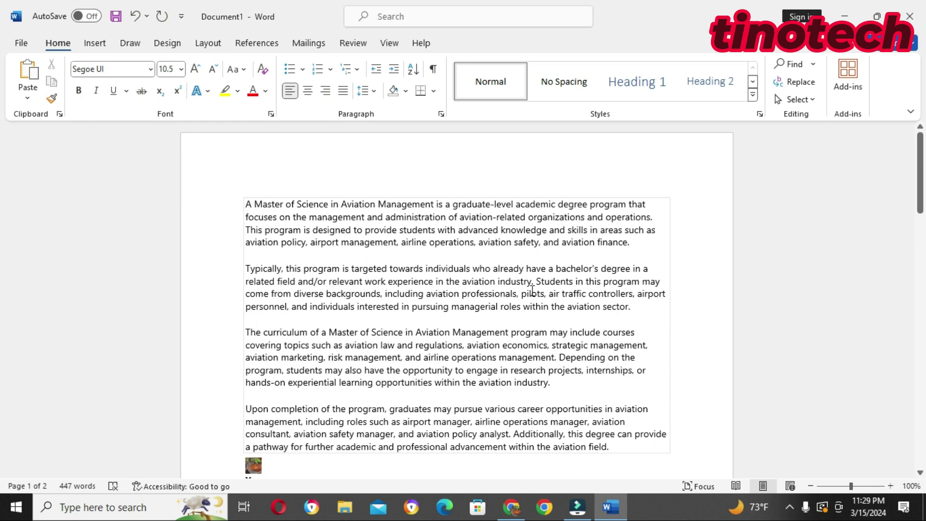
key(ctrl+z)
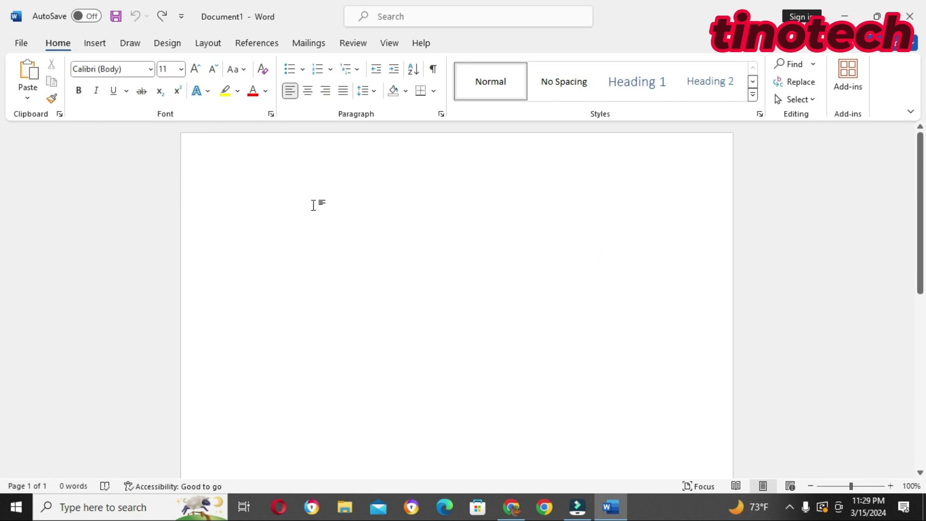
Paste the copied aviation management text into the blank document with the Keep Text Only option.
right_click(314, 203)
click(368, 299)
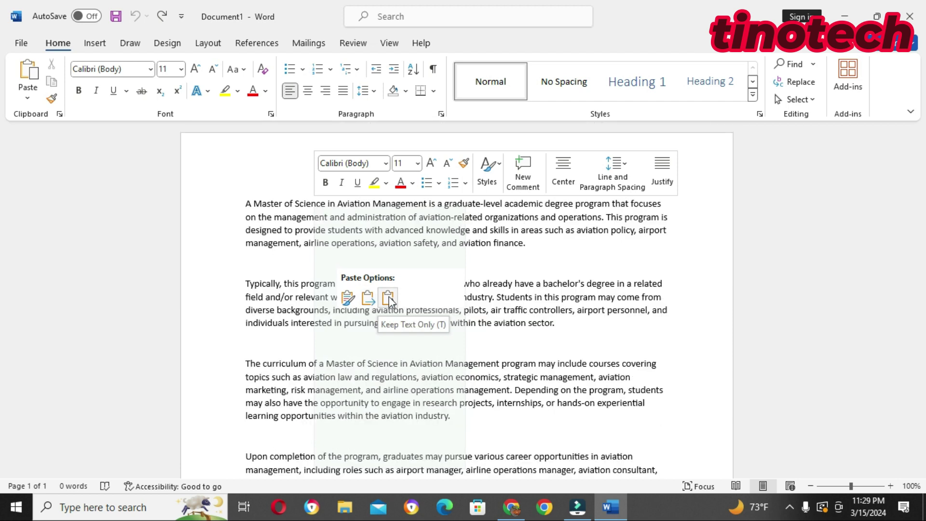
click(389, 299)
scroll(485, 268, up, 15)
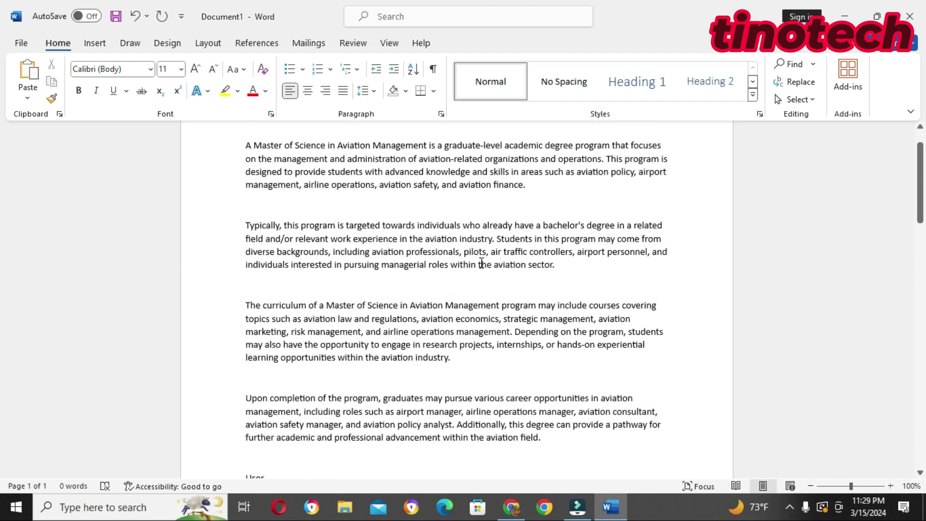
scroll(482, 263, up, 2)
Increase the font size of the entire document text to 14 points.
click(385, 224)
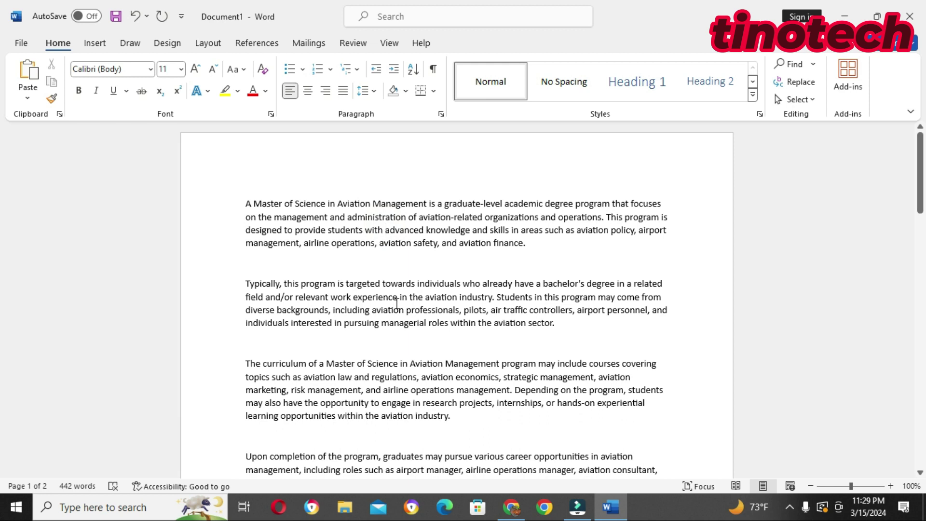
key(ctrl+a)
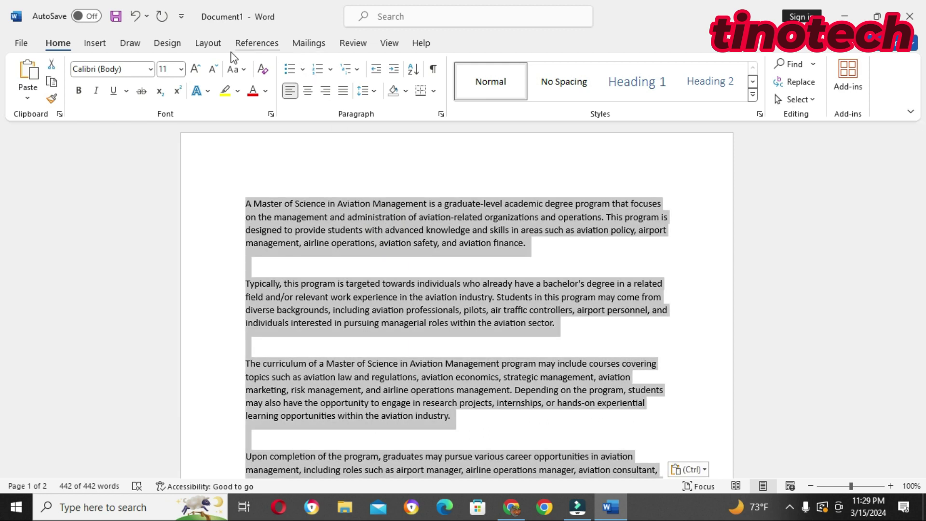
click(196, 69)
click(196, 69)
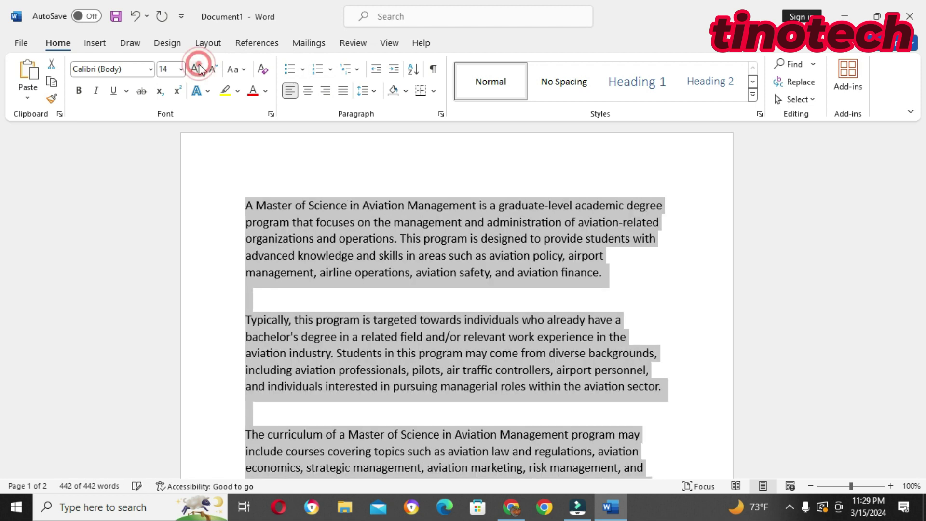
click(462, 305)
click(544, 292)
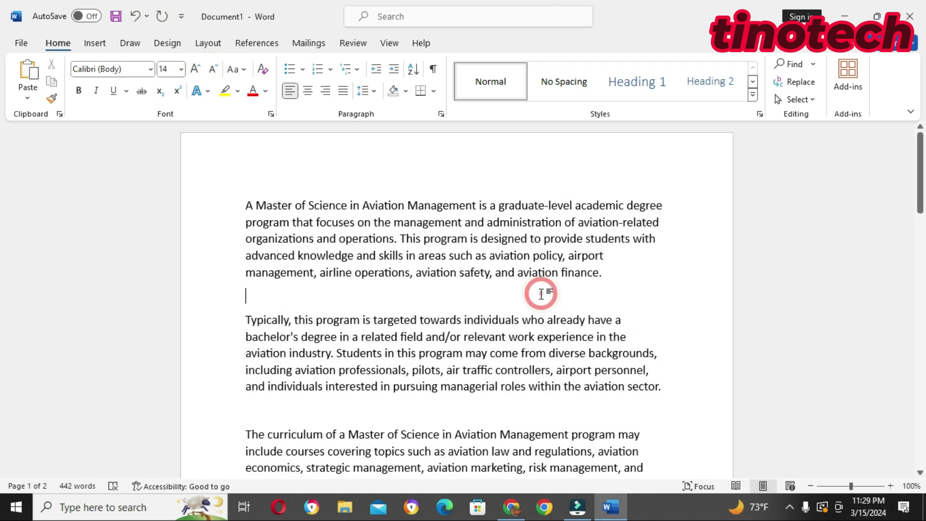
Delete the "User" line, the admission question and the "ChatGPT" line above the bachelor's degree paragraph.
scroll(542, 295, down, 1)
scroll(543, 294, down, 8)
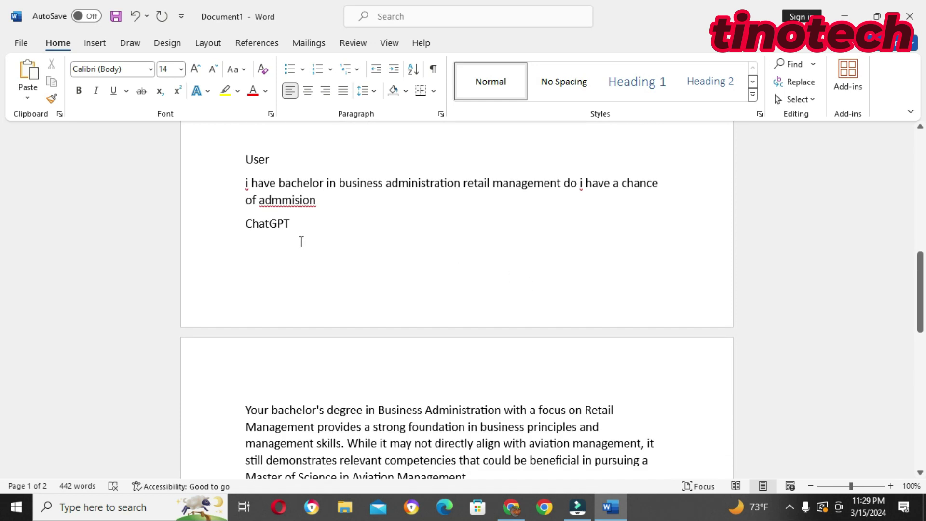
drag(292, 240, 247, 168)
key(Delete)
scroll(404, 288, up, 3)
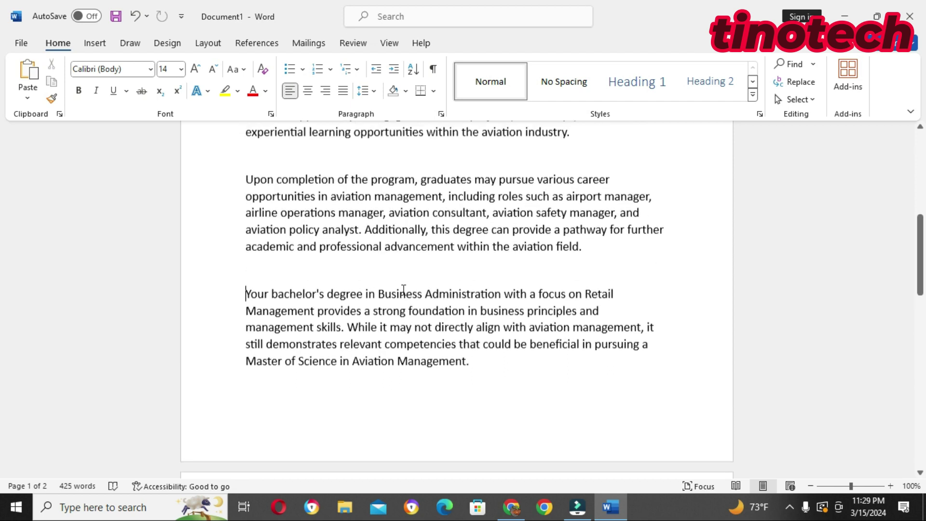
Start inserting a picture stored on this device.
scroll(403, 288, up, 8)
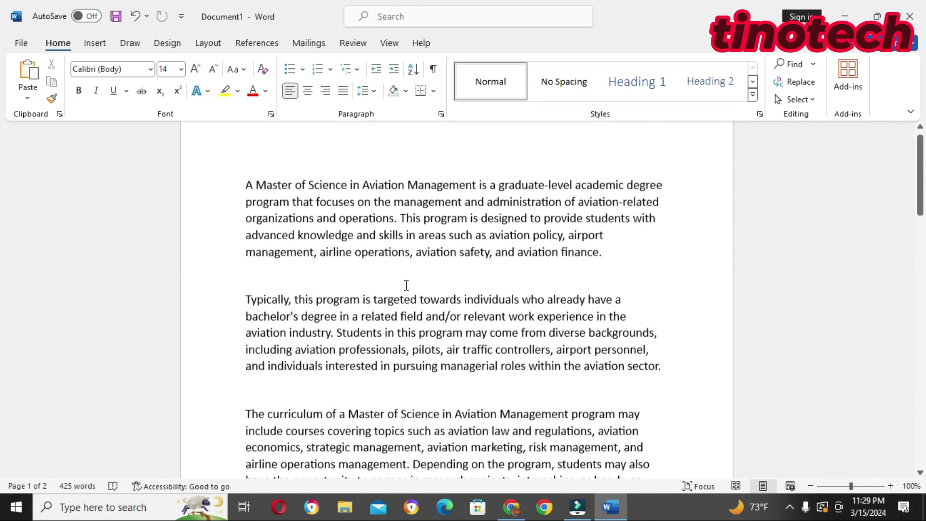
scroll(407, 285, up, 1)
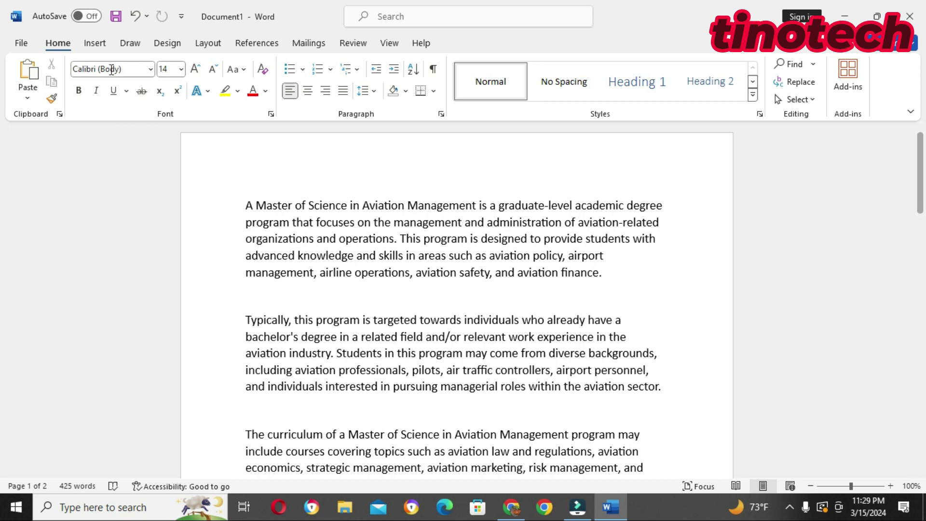
click(95, 45)
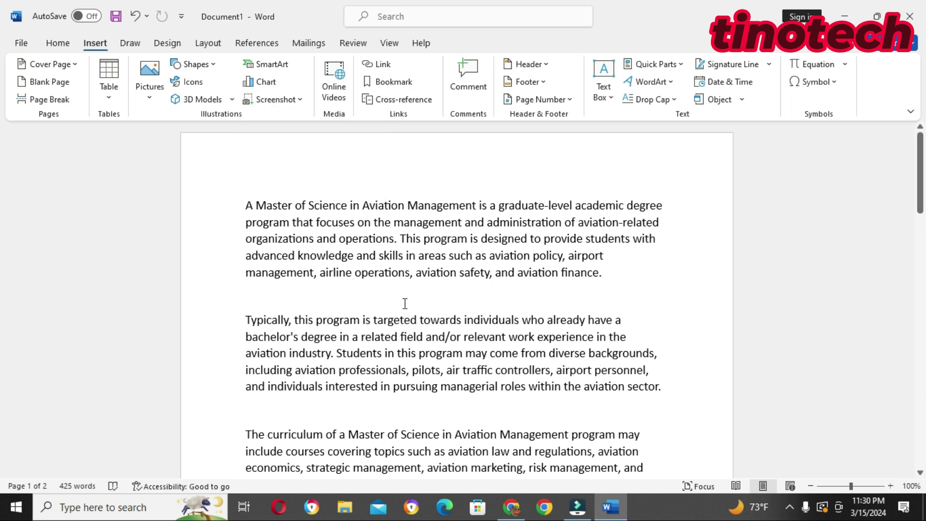
click(153, 86)
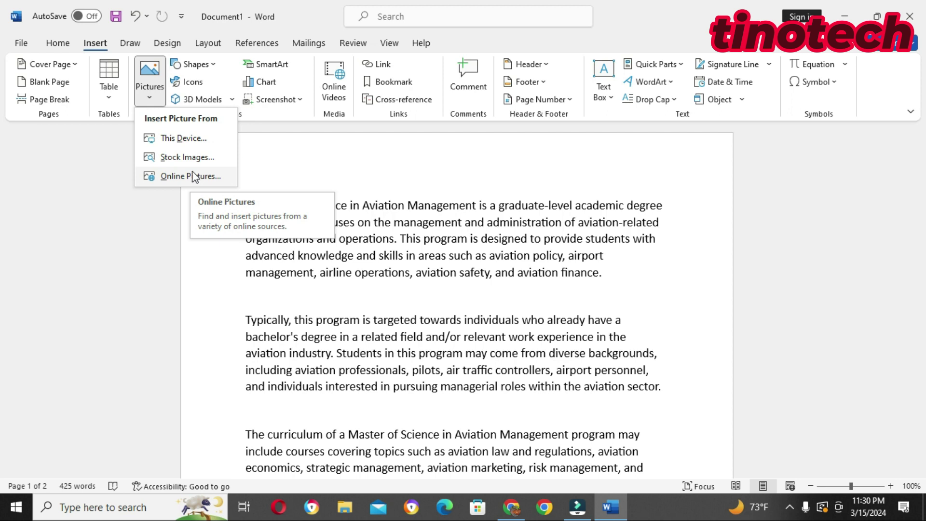
click(178, 138)
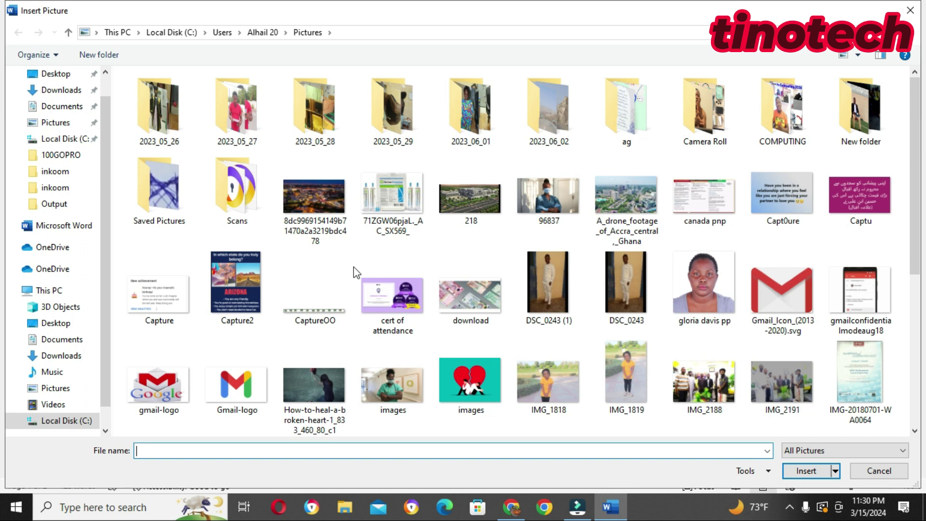
Look through the Pictures, Desktop, Downloads and Documents folders for a suitable picture.
scroll(354, 267, down, 5)
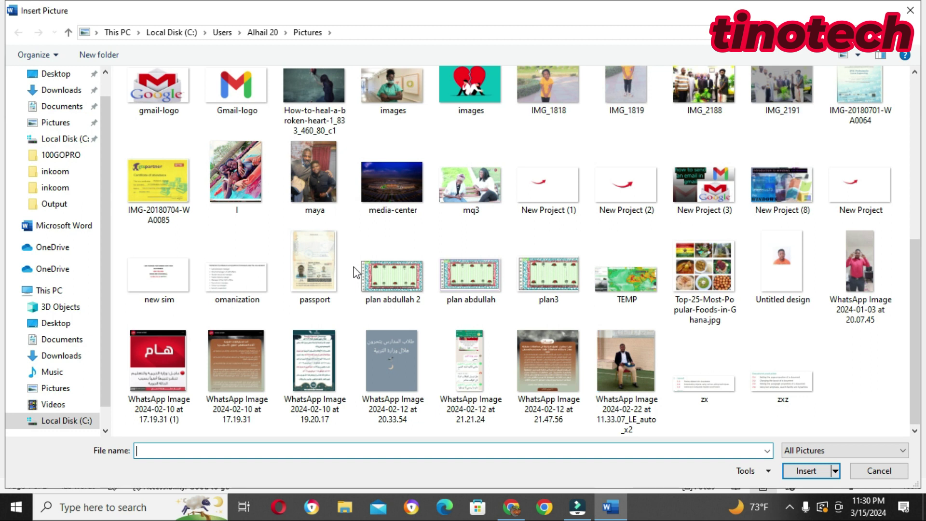
click(55, 389)
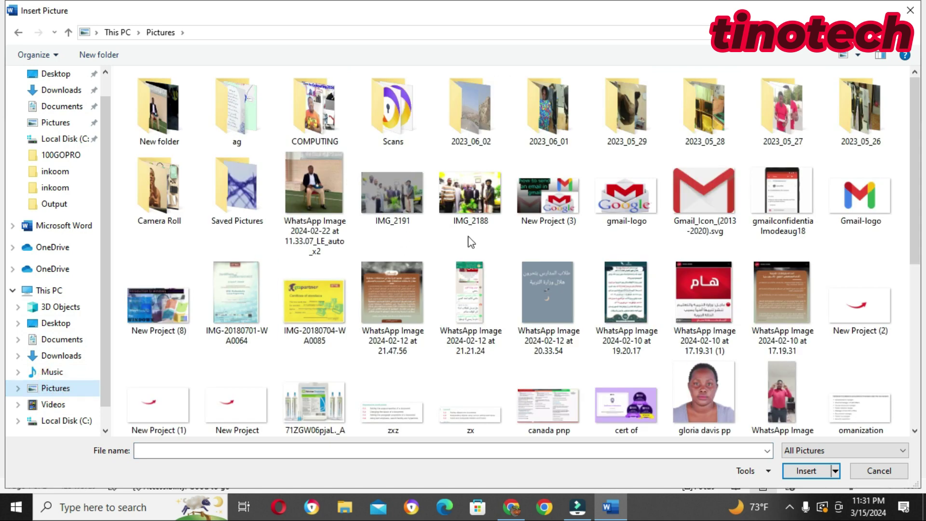
click(65, 324)
scroll(627, 203, down, 10)
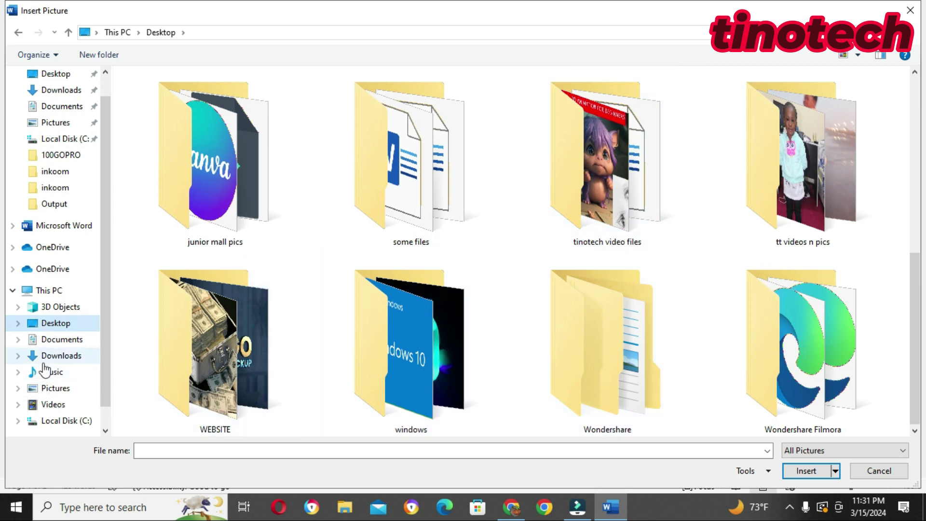
click(61, 357)
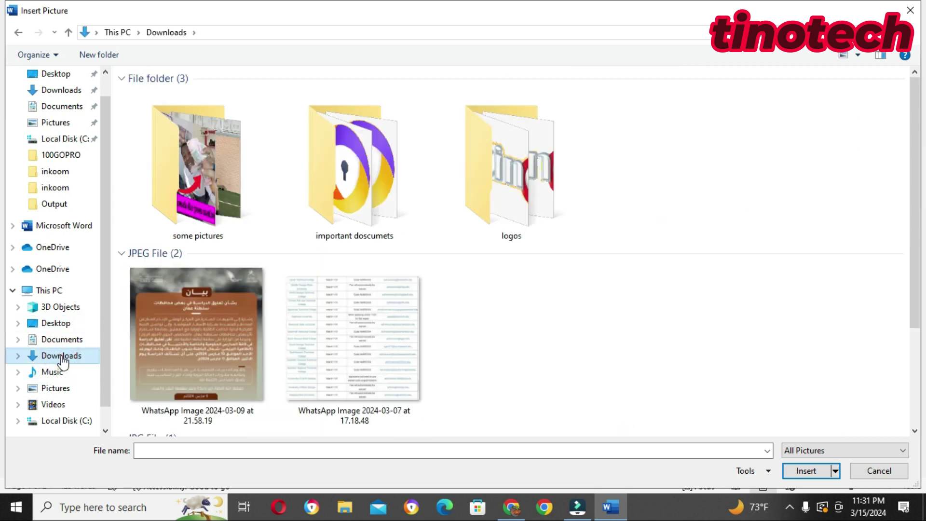
scroll(287, 263, down, 3)
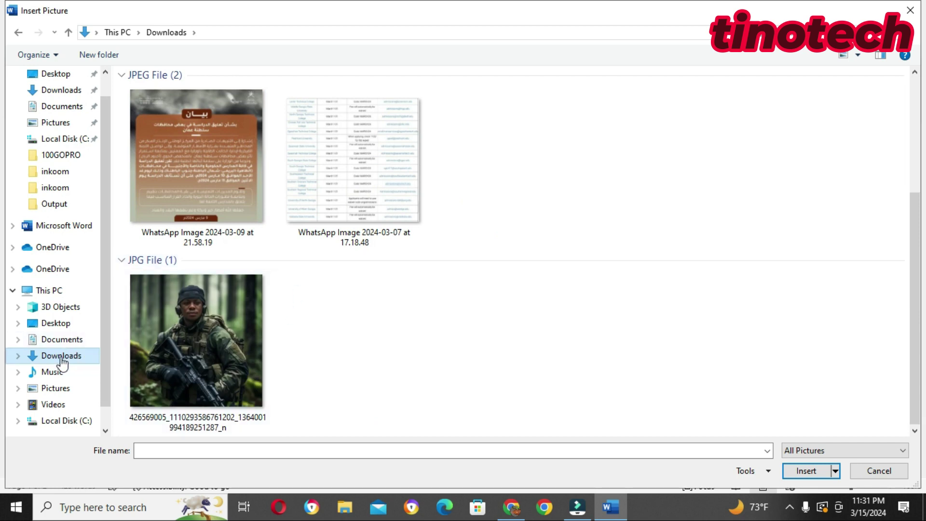
click(61, 340)
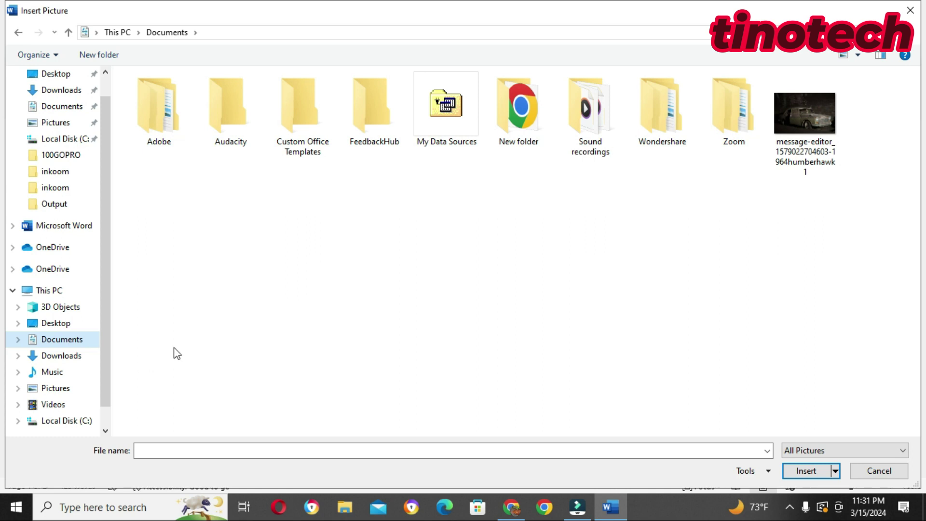
Insert the logo image IMG-20220802-WA0048 from the logos folder in Downloads.
click(67, 357)
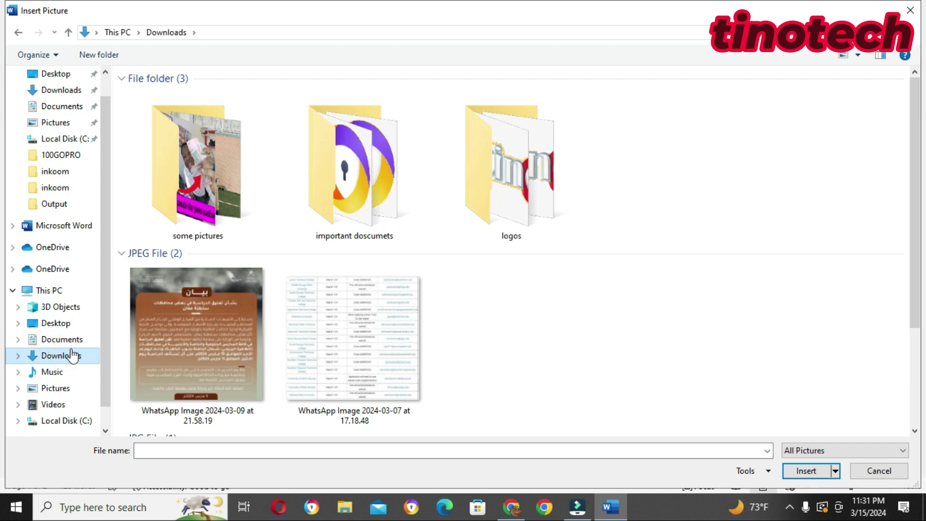
double_click(533, 155)
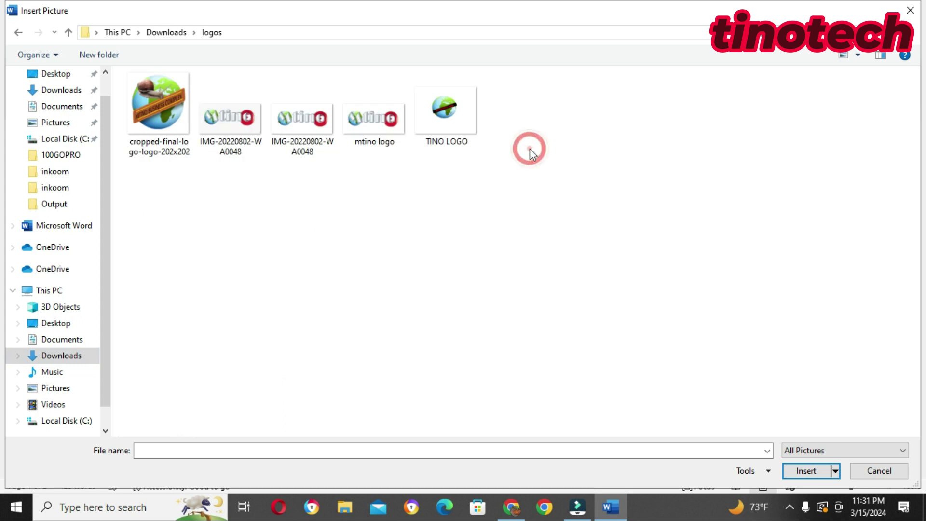
click(232, 124)
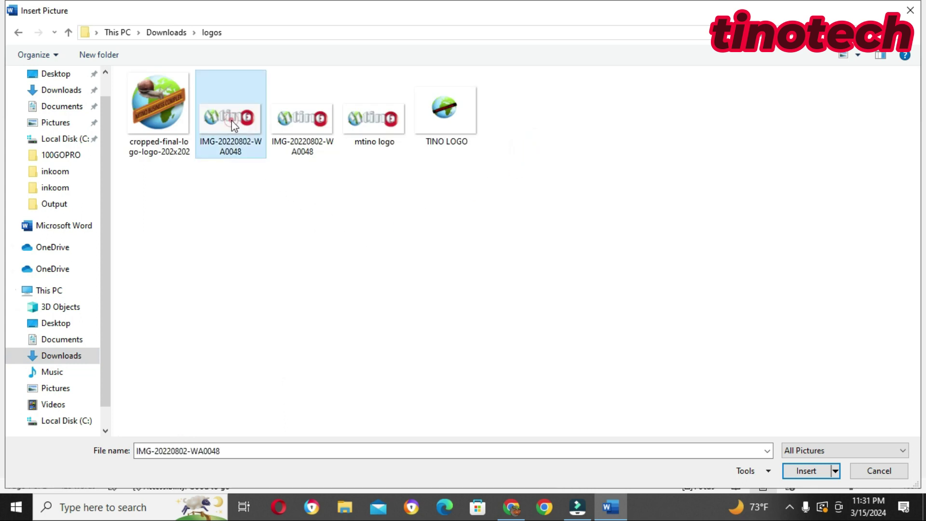
click(805, 472)
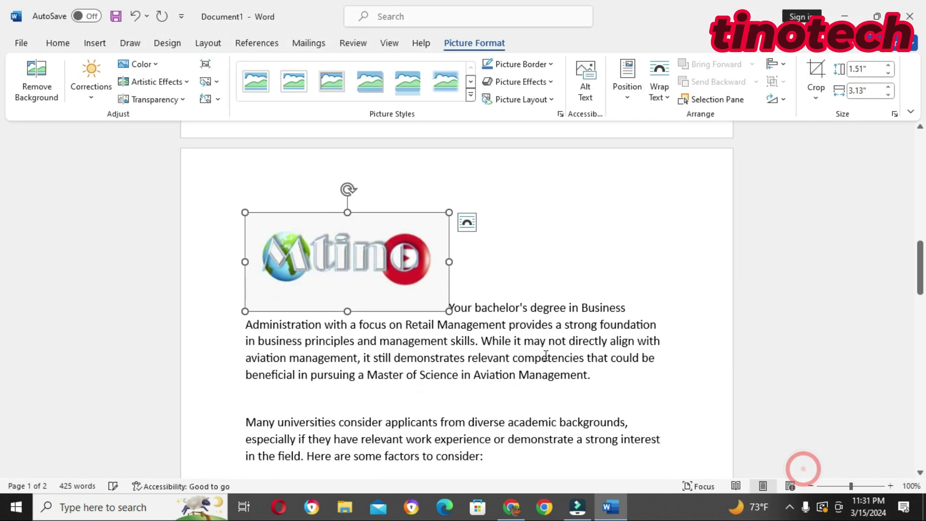
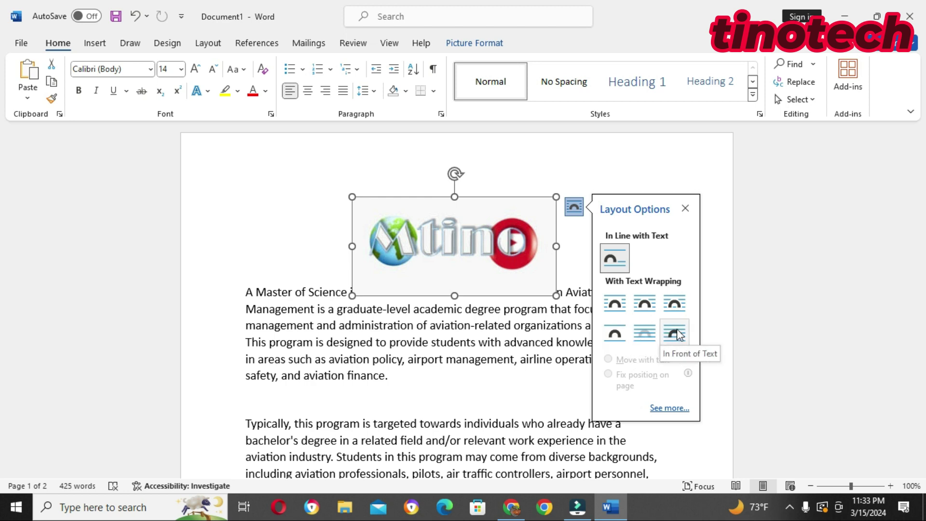
Try Behind Text, In Front of Text, Tight and Through wrapping on the logo picture, and settle on Square.
click(646, 335)
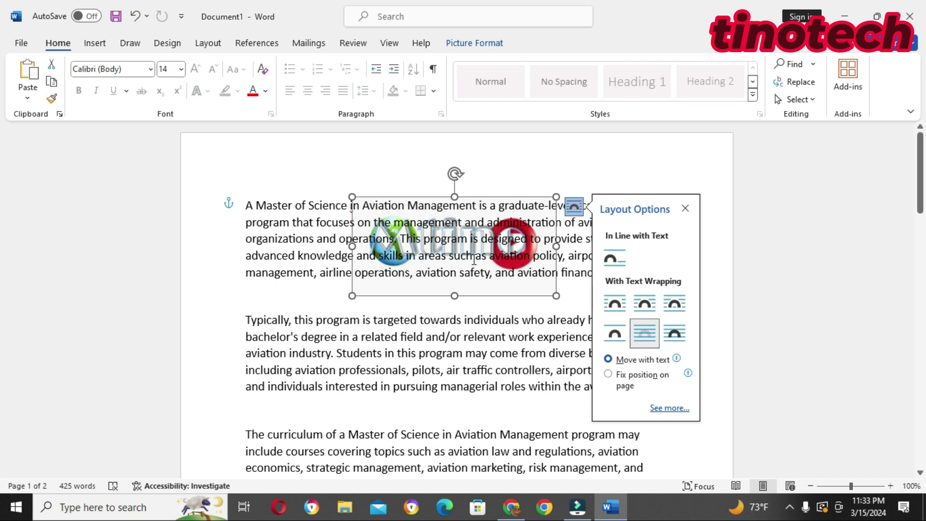
click(674, 333)
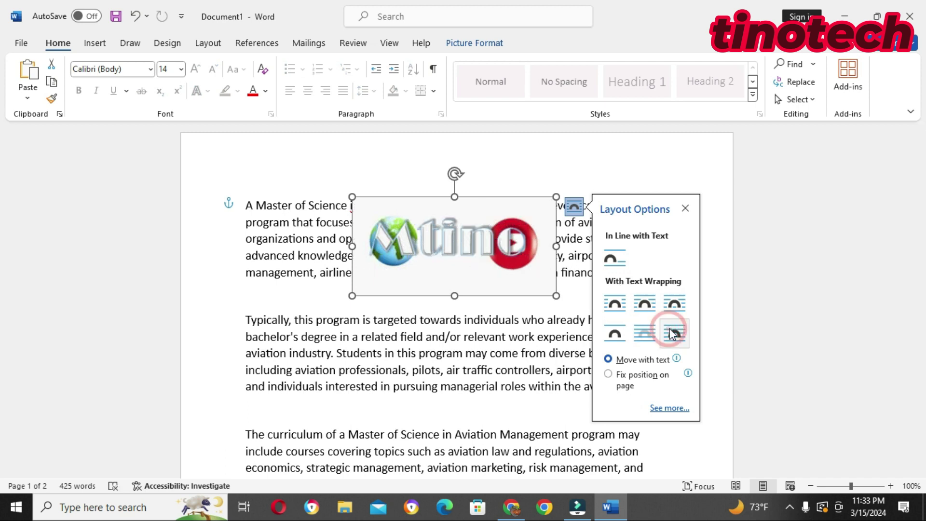
click(644, 306)
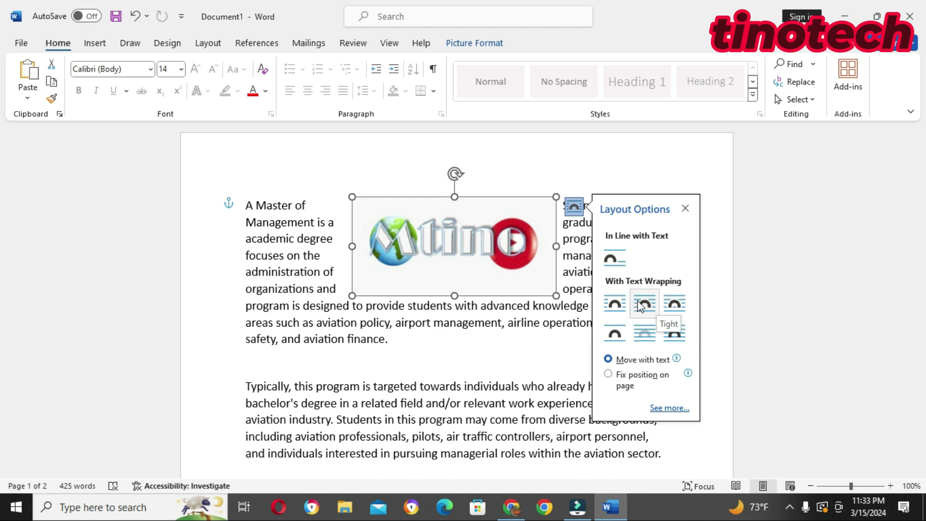
click(674, 305)
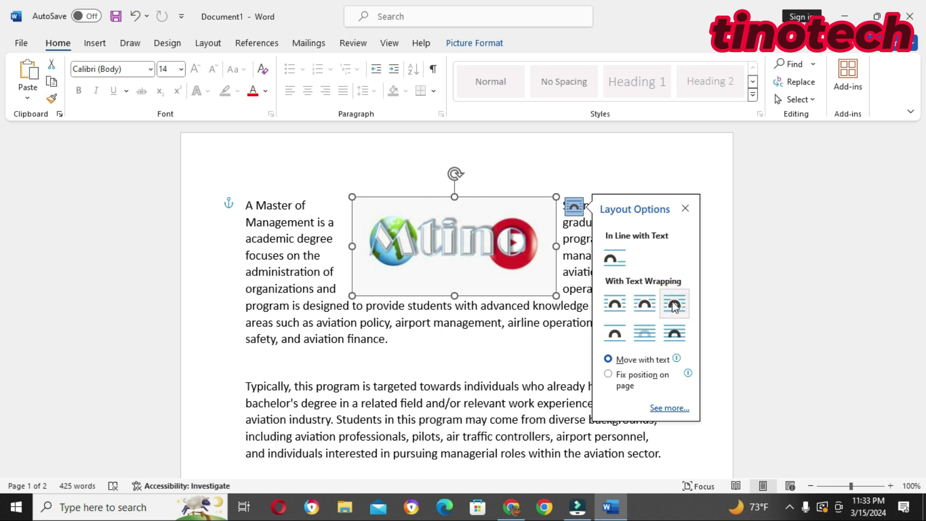
click(614, 306)
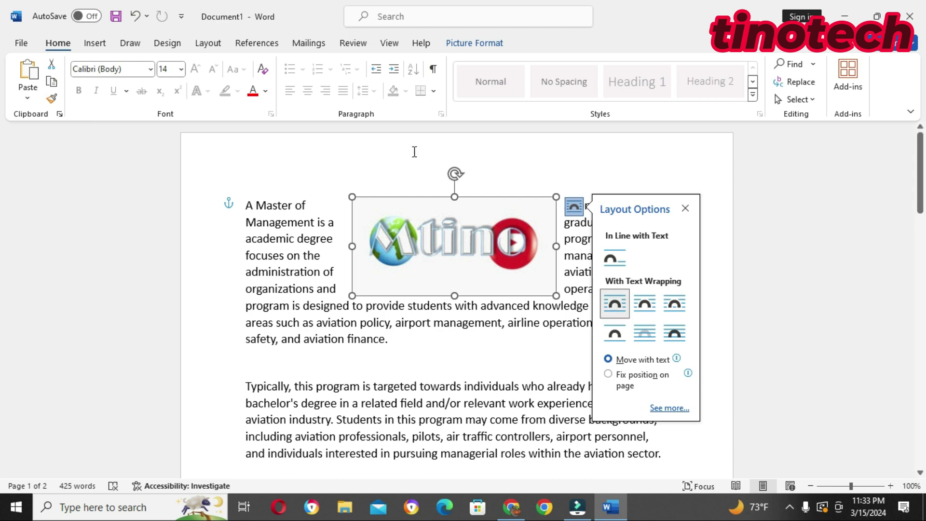
Set the logo picture to a fixed position on the page and move it up into the top margin.
click(608, 375)
drag(443, 265, 429, 187)
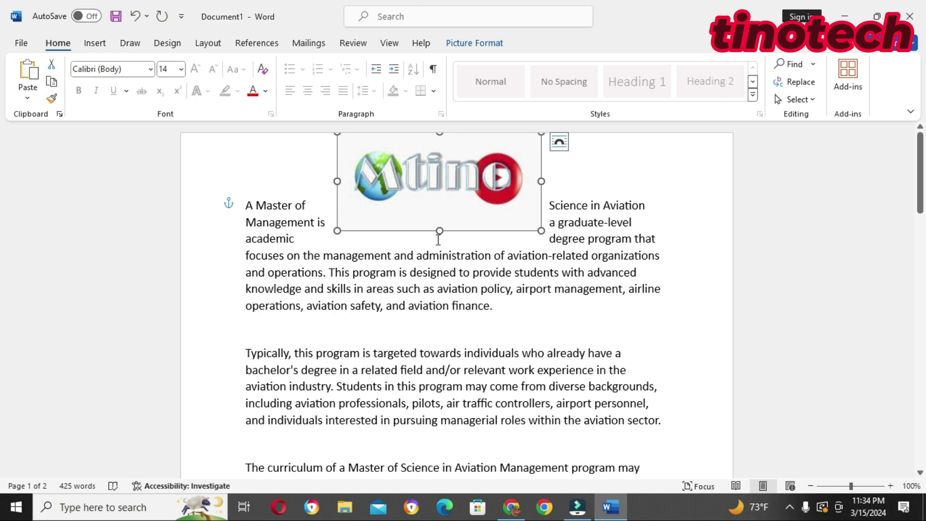
Shrink the logo to about 1" high and 2.25" wide so that it sits above the first paragraph.
drag(440, 229, 439, 197)
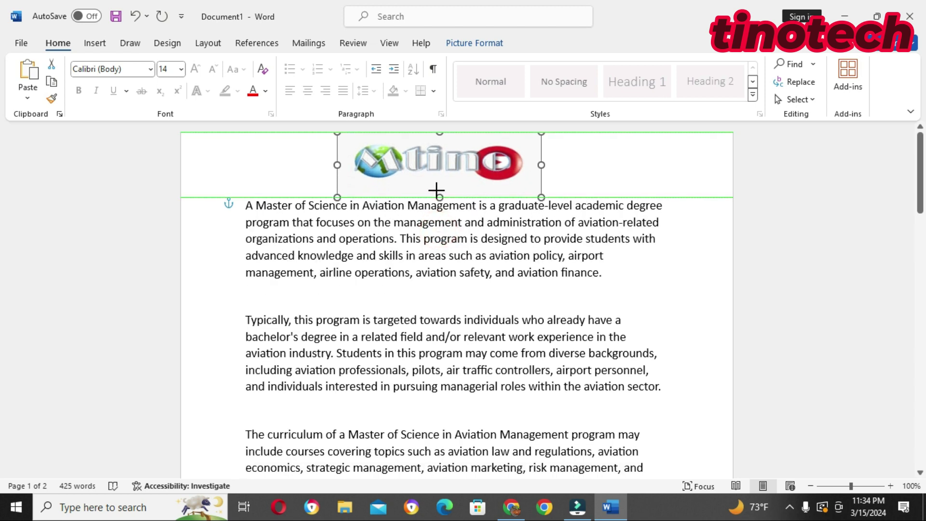
drag(337, 165, 376, 165)
drag(541, 165, 522, 164)
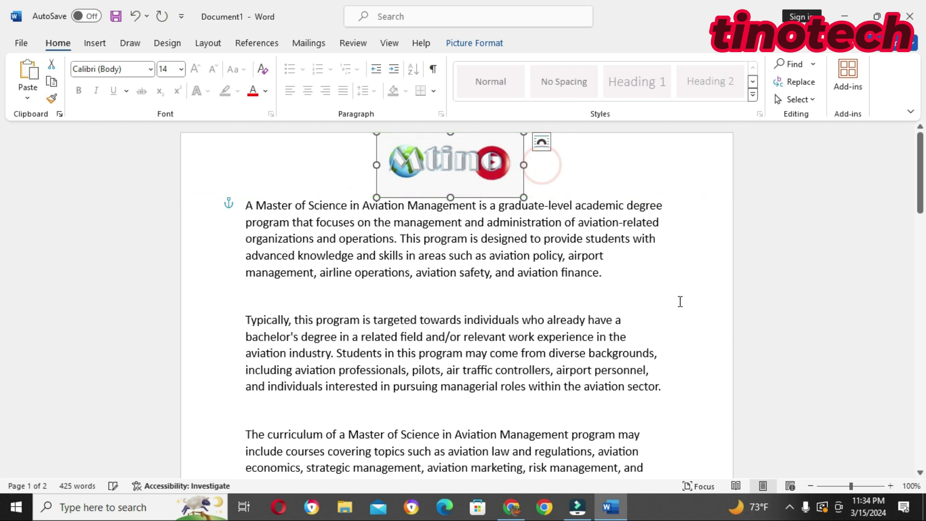
click(708, 297)
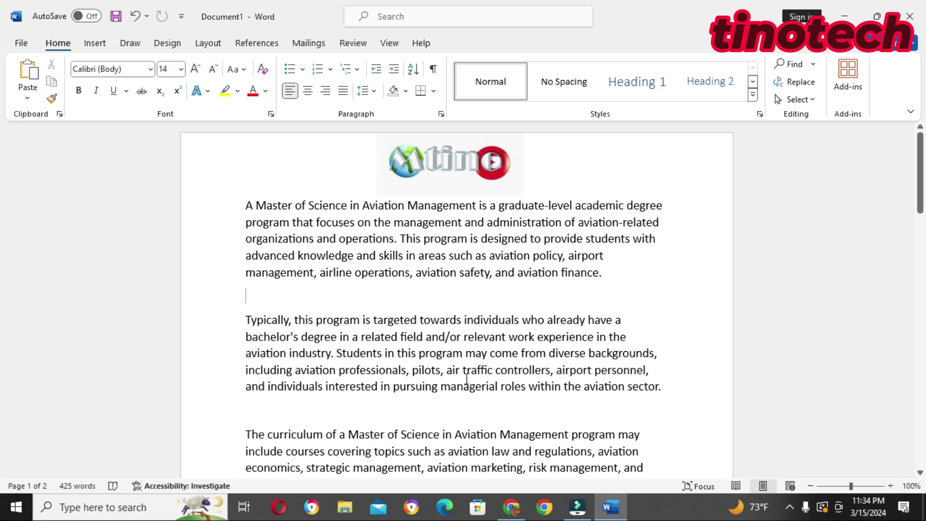
Apply the Soft Edge Rectangle picture style to the logo.
click(449, 163)
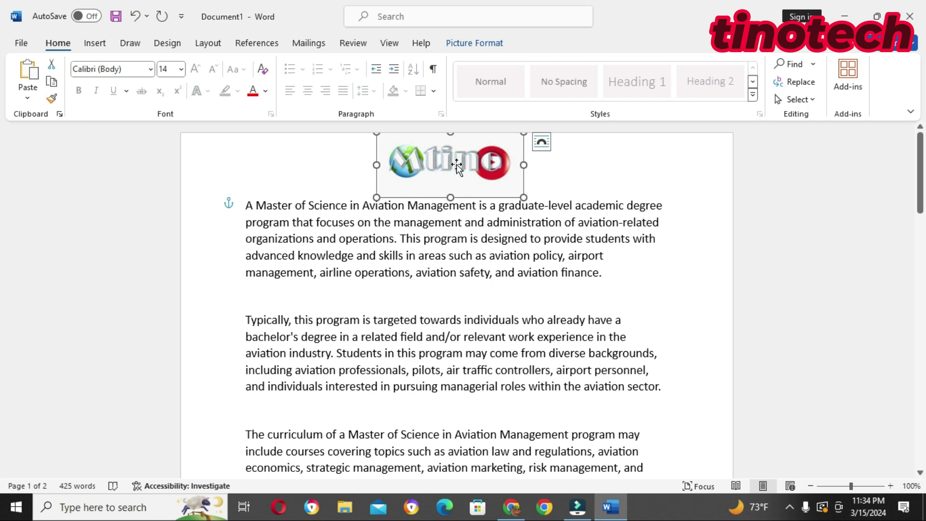
click(475, 44)
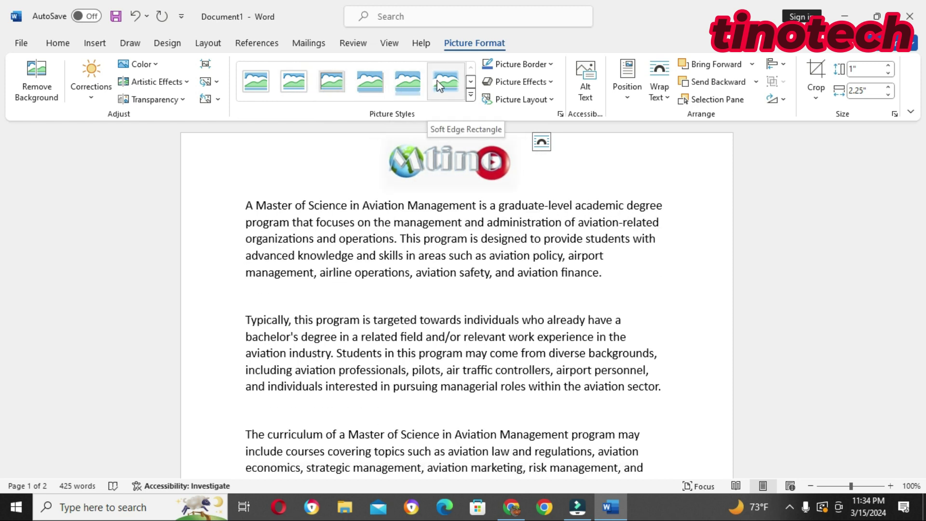
click(436, 80)
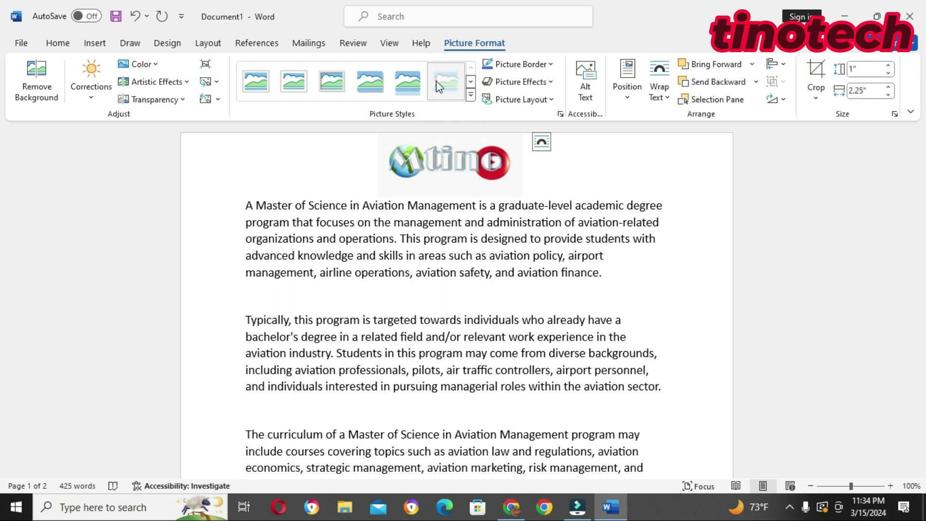
click(713, 295)
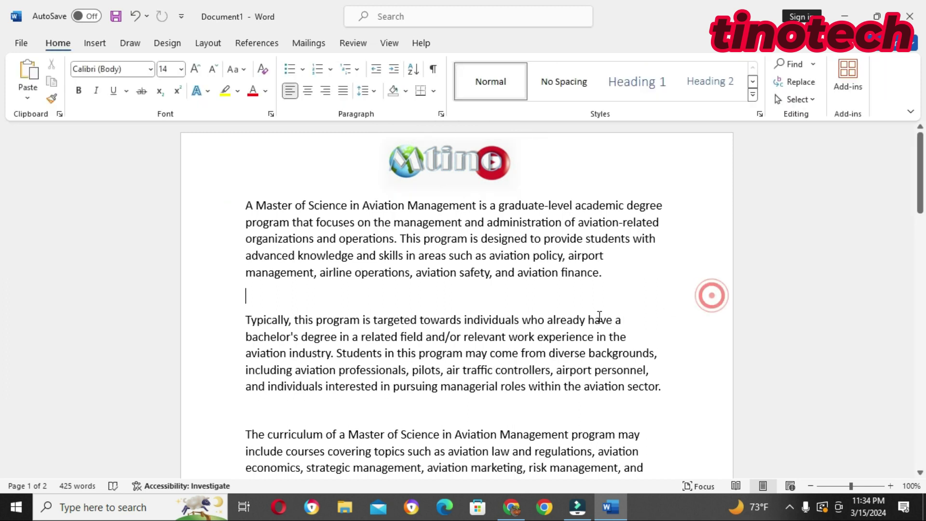
Try the drop shadow rectangle picture style and the metal frame picture style on the logo.
click(497, 178)
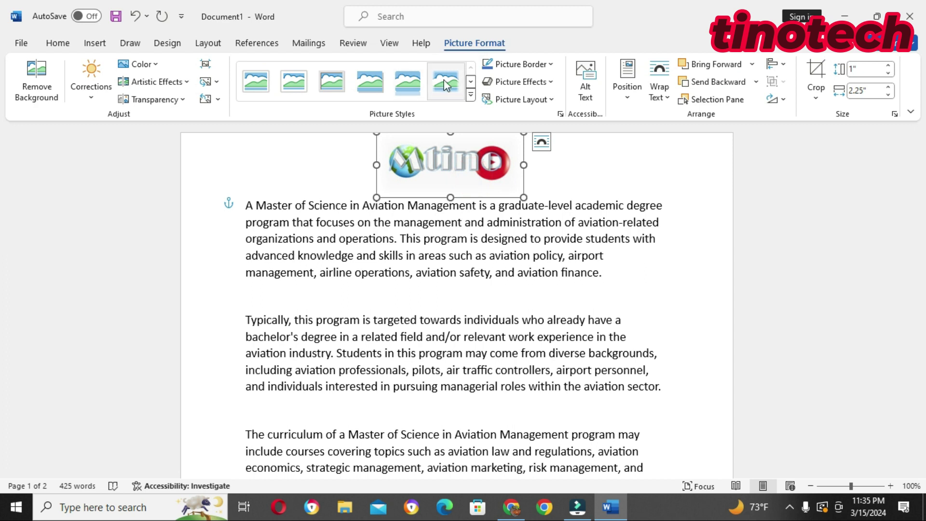
click(370, 87)
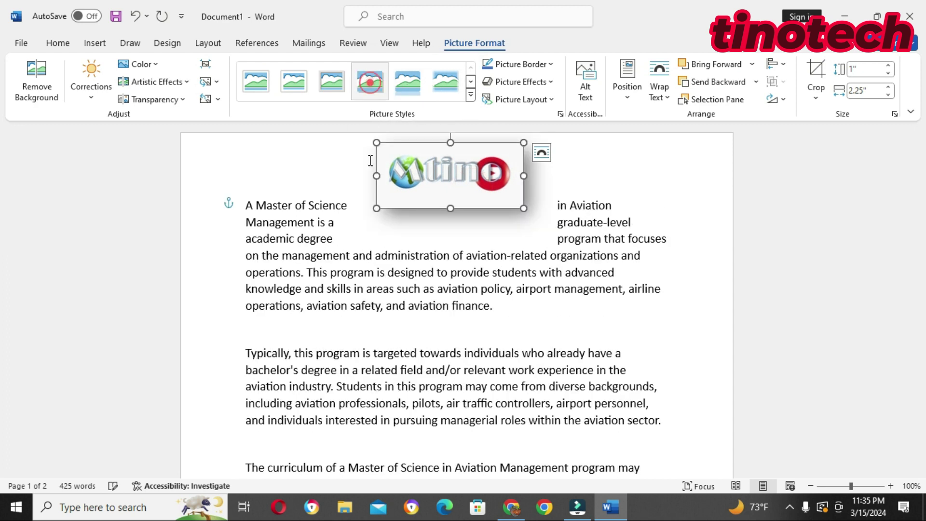
click(691, 271)
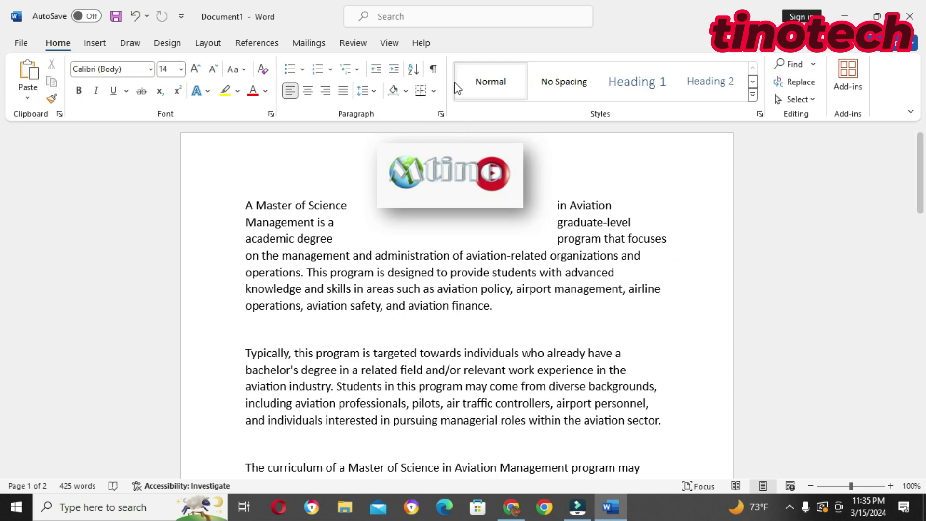
click(456, 163)
click(329, 81)
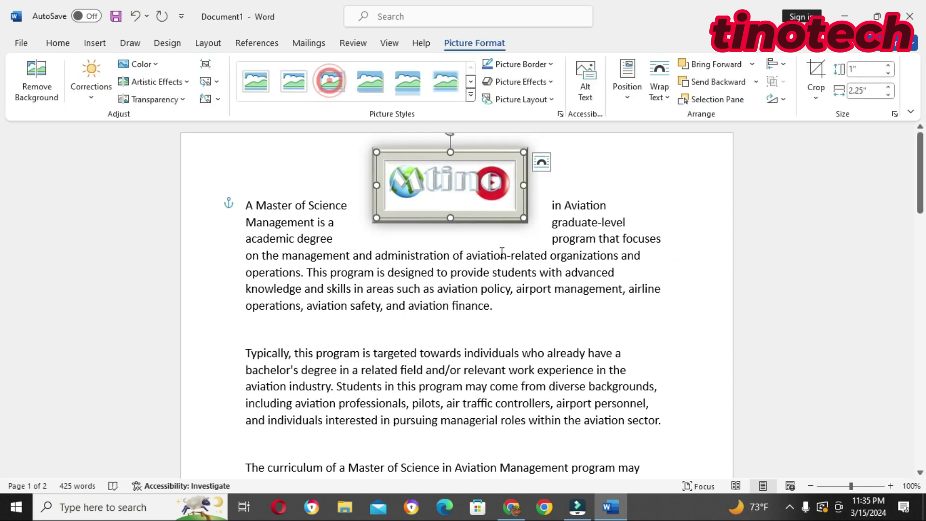
click(680, 184)
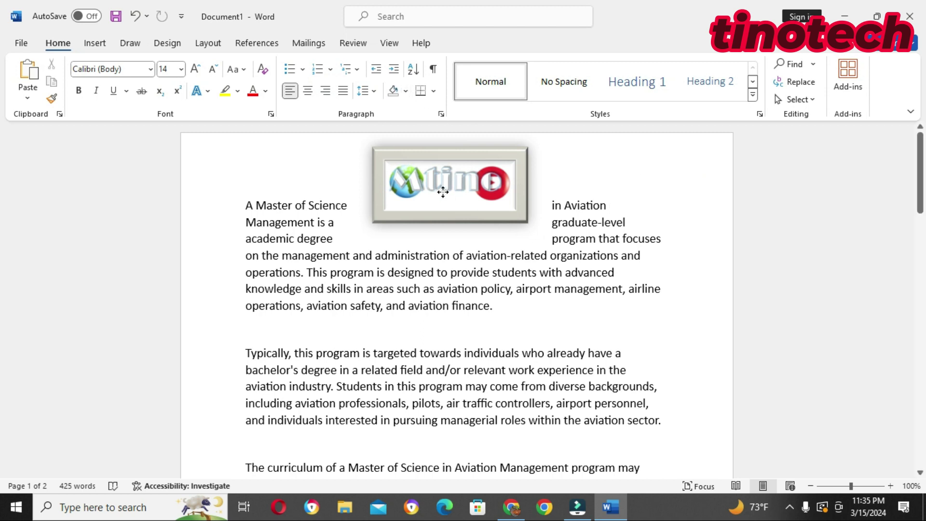
Move the logo slightly up and apply the Double Frame, Black picture style to it.
drag(443, 193, 440, 179)
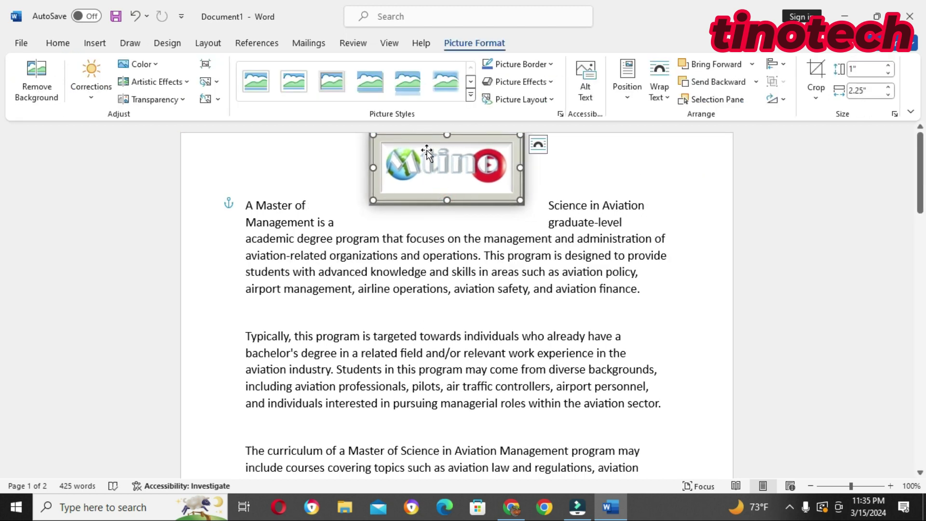
click(471, 81)
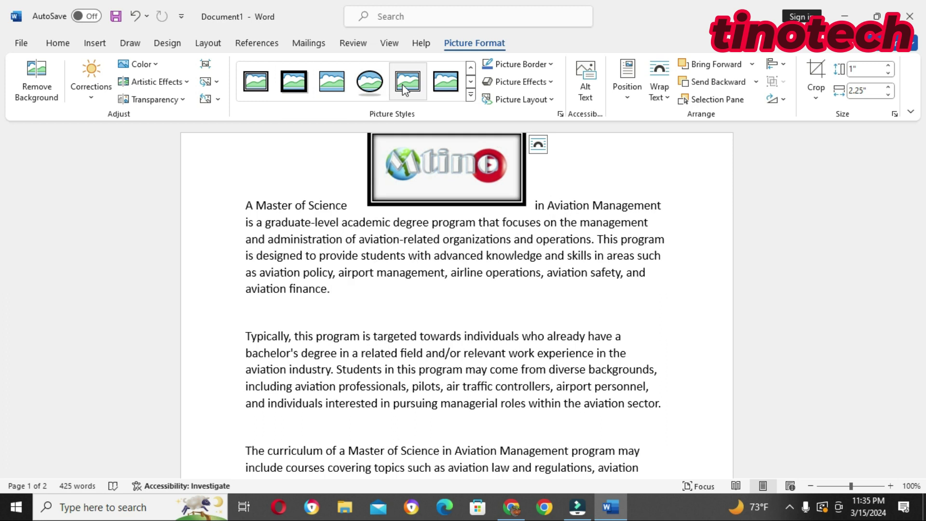
click(267, 85)
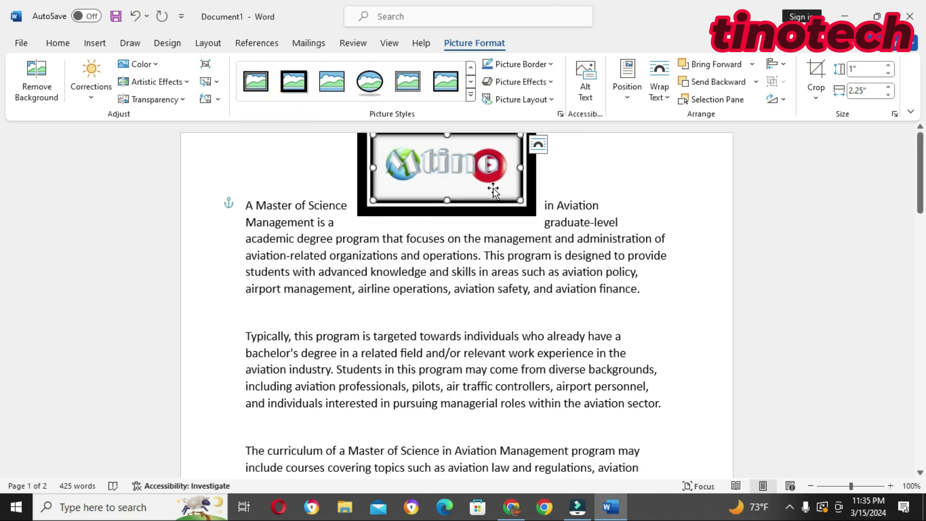
Shrink the framed logo proportionally to about 0.67" high and 1.51" wide.
drag(521, 200, 497, 189)
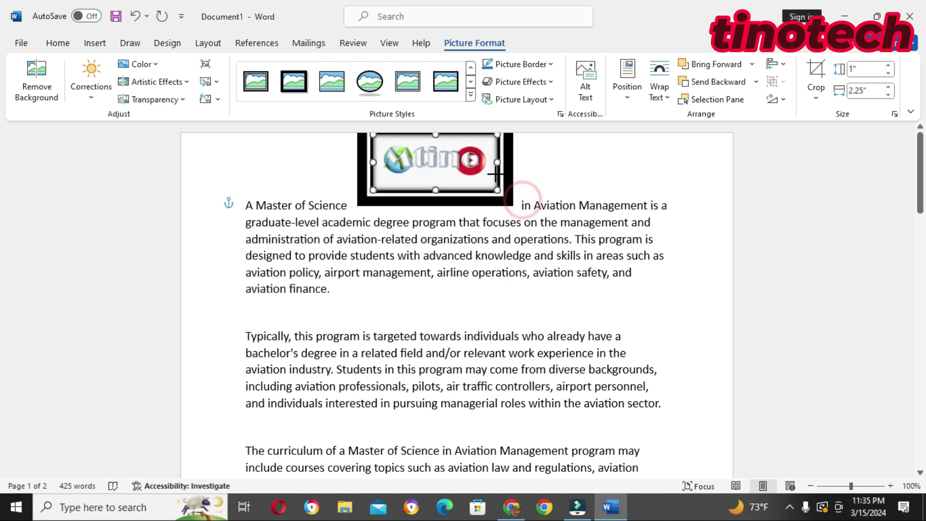
click(557, 174)
click(653, 301)
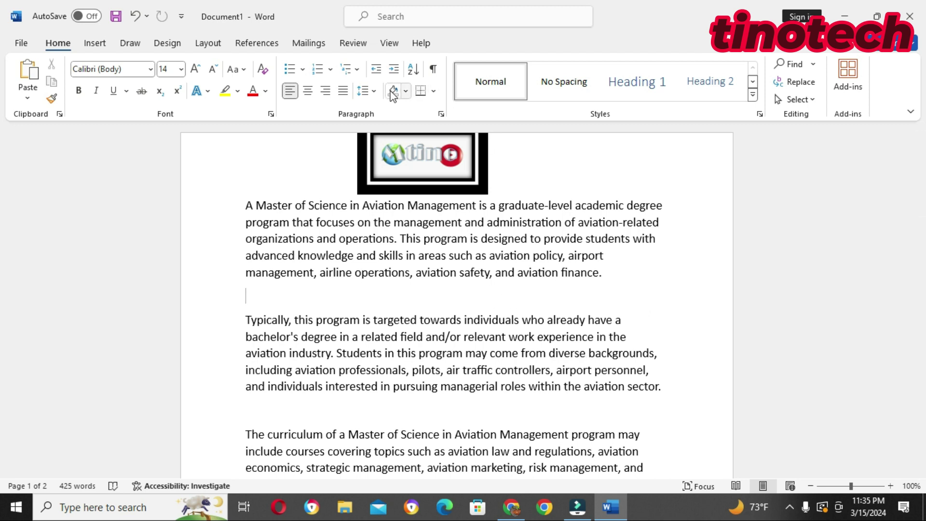
click(418, 153)
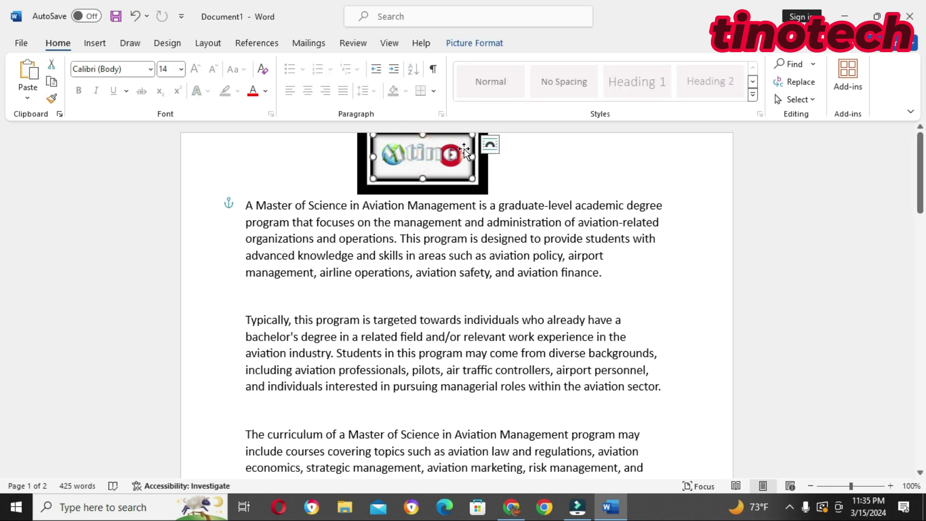
click(469, 43)
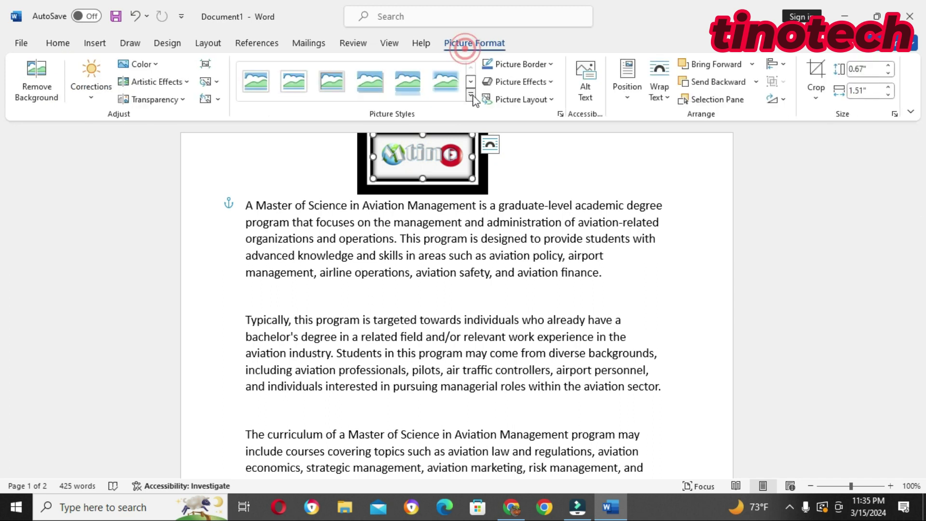
click(467, 91)
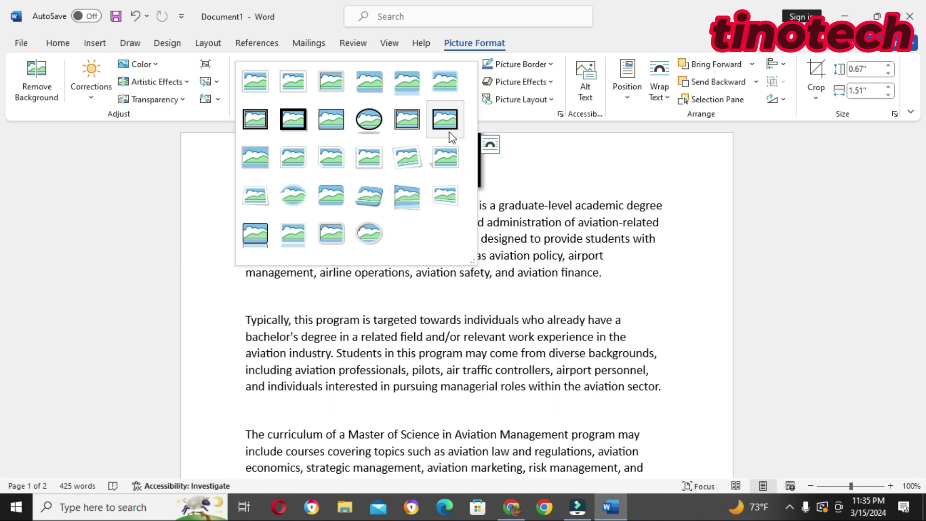
click(687, 166)
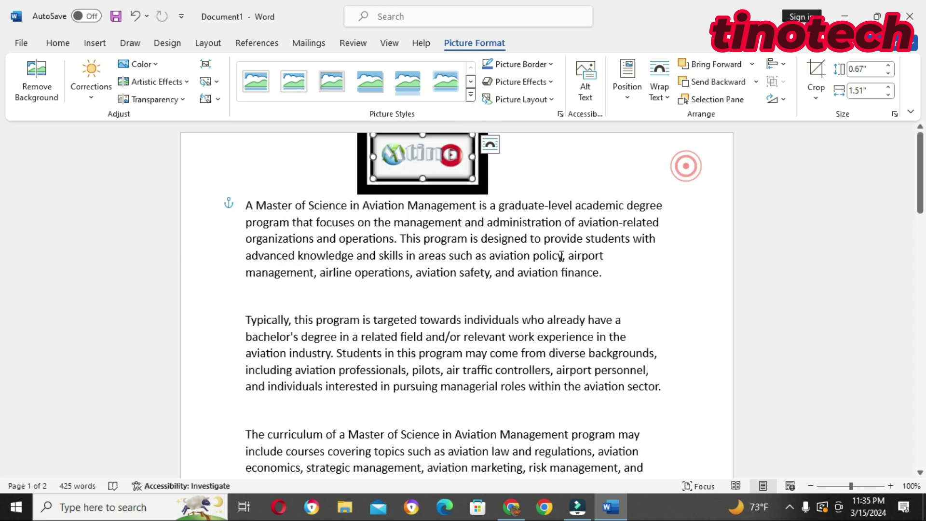
click(664, 287)
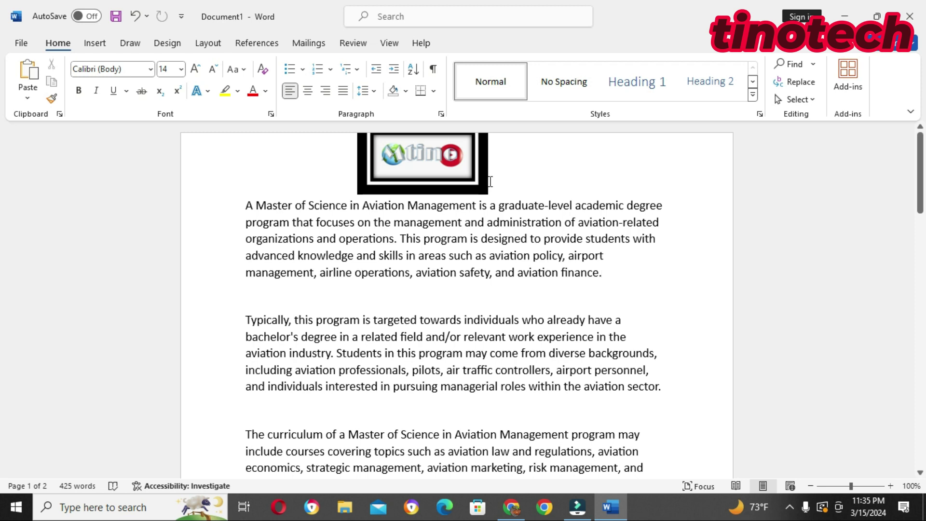
Move the logo down the document into the paragraph beginning "Your bachelor's degree in Business Administration".
drag(429, 159, 434, 394)
scroll(492, 386, down, 3)
drag(426, 245, 553, 398)
scroll(471, 395, down, 3)
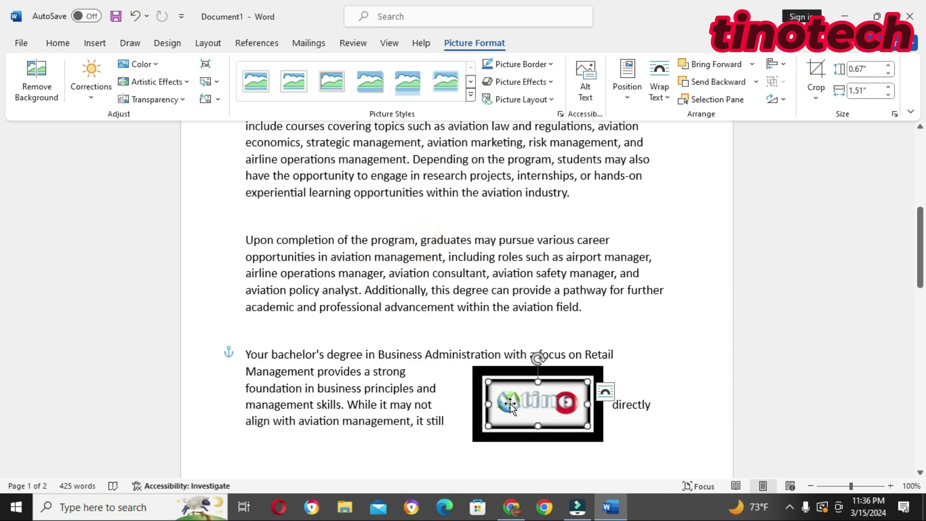
Start inserting a picture from this device on the blank line below the first paragraph.
scroll(346, 174, up, 7)
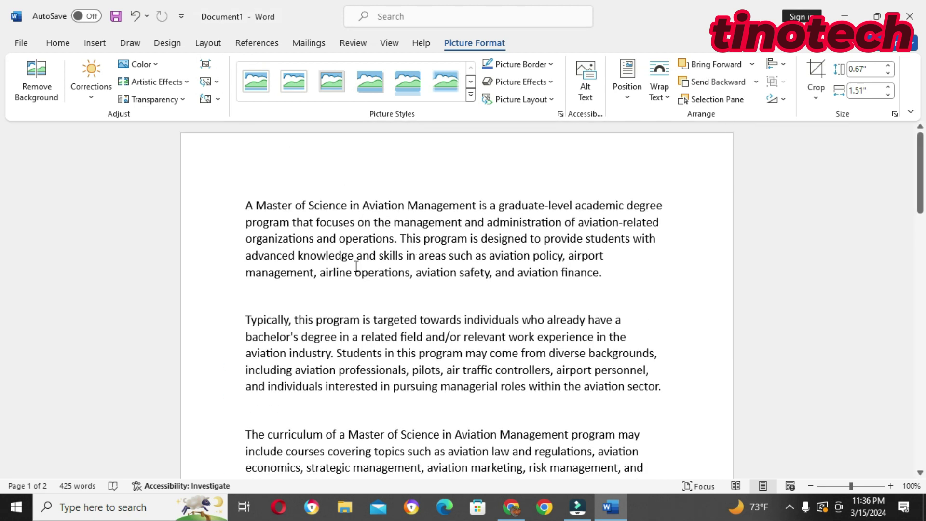
click(356, 265)
click(364, 294)
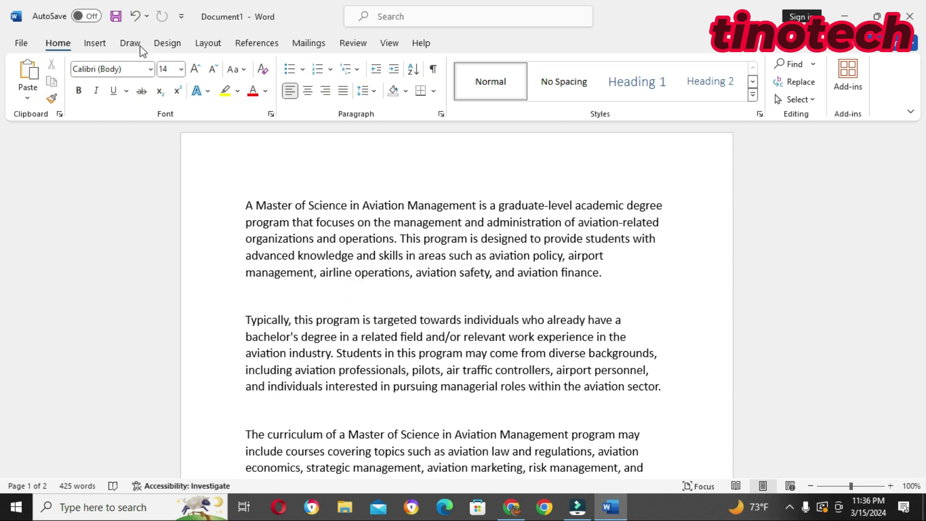
click(96, 45)
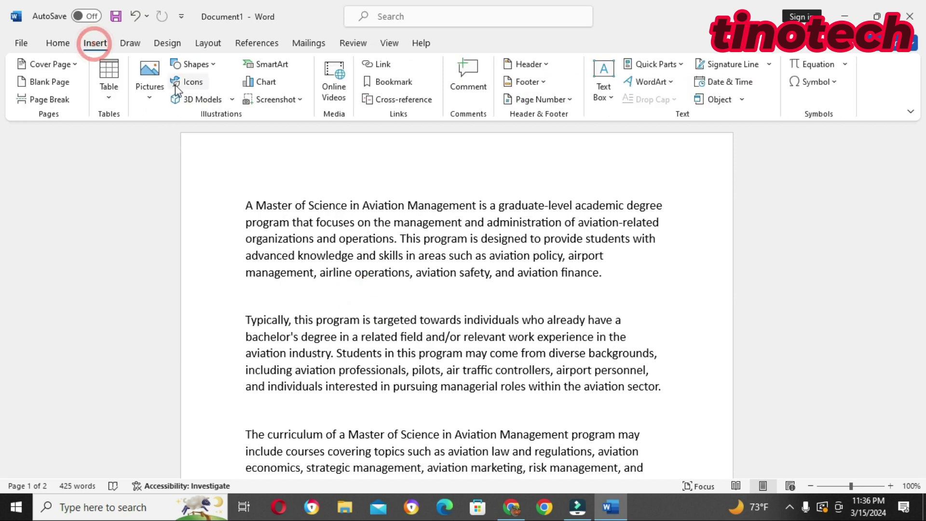
click(150, 77)
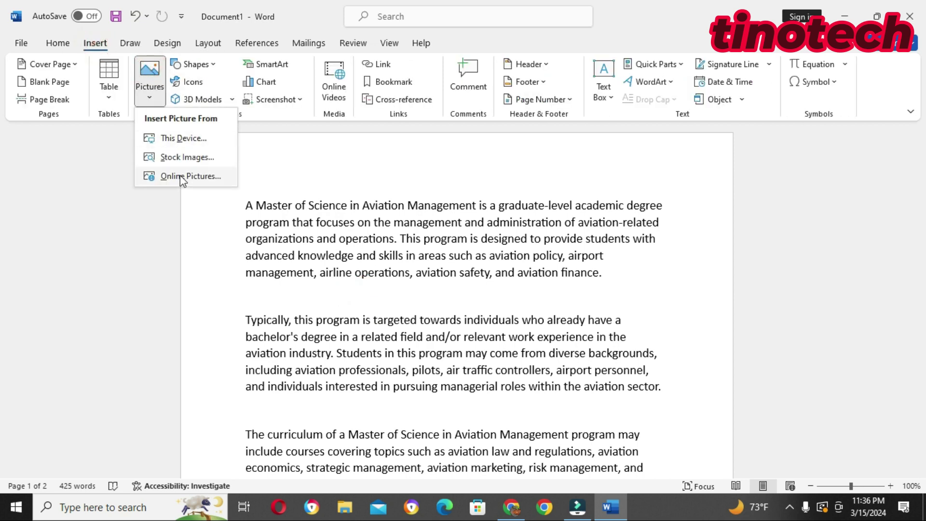
click(186, 140)
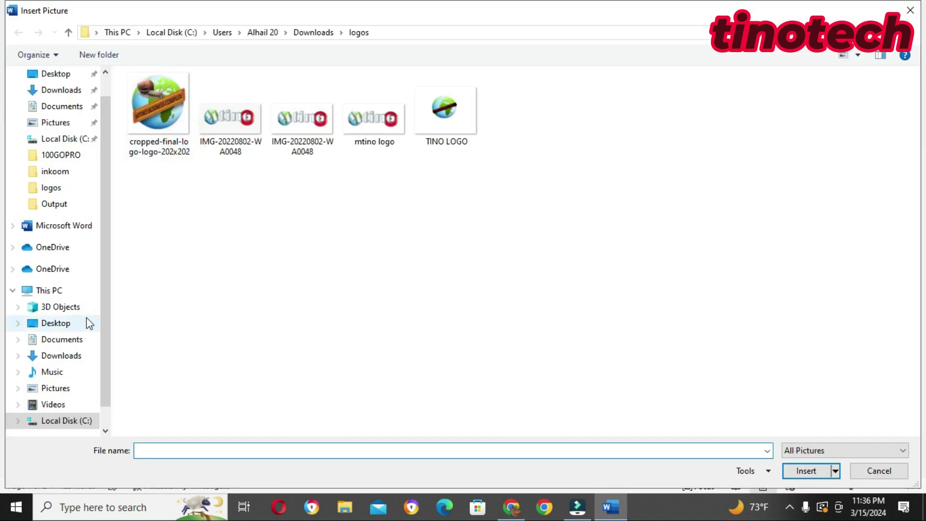
Insert the picture New Project (3) from the Pictures folder.
click(62, 389)
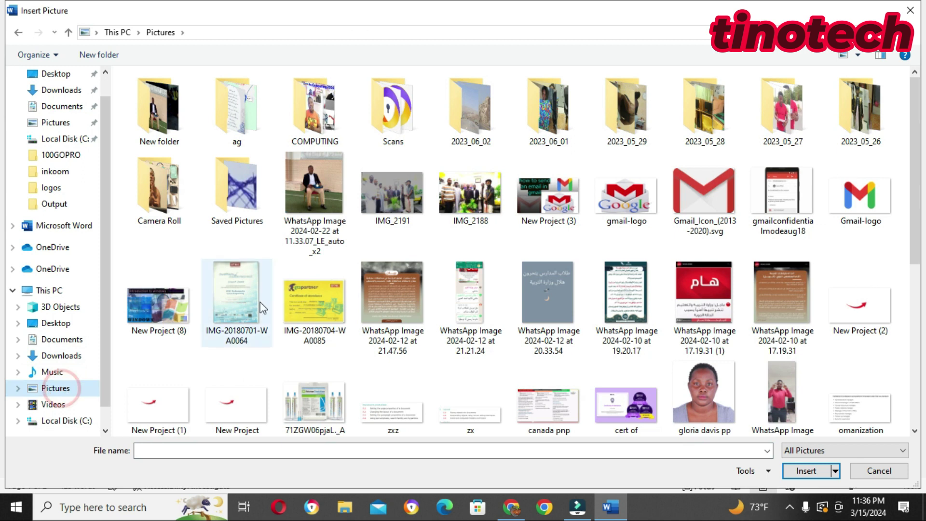
scroll(566, 270, down, 5)
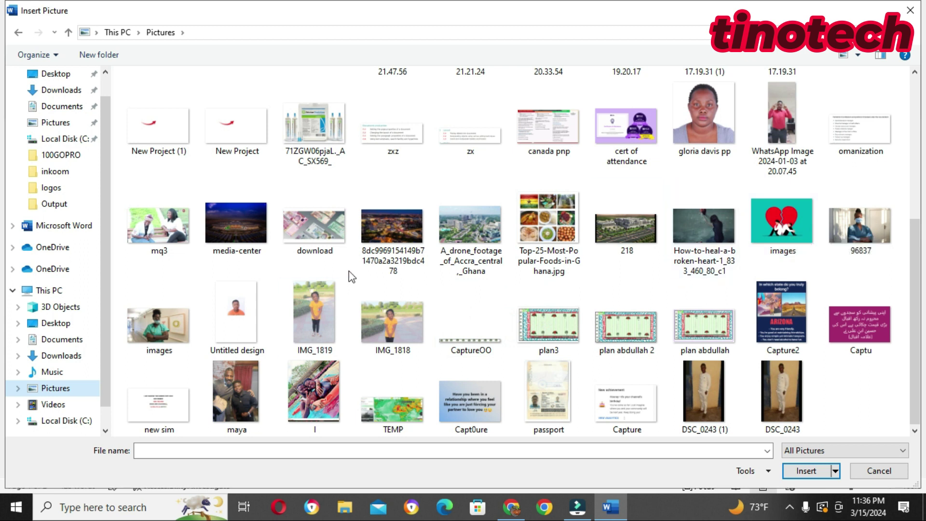
scroll(237, 353, up, 5)
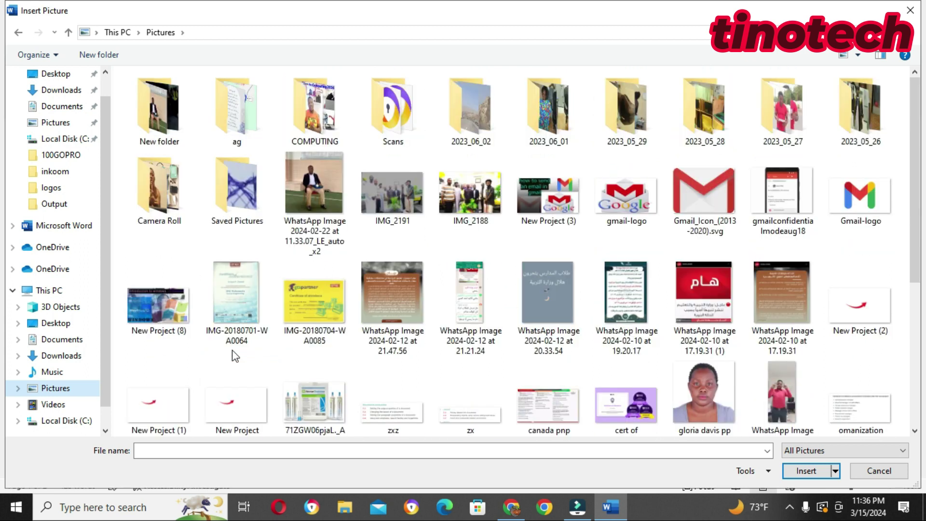
click(550, 203)
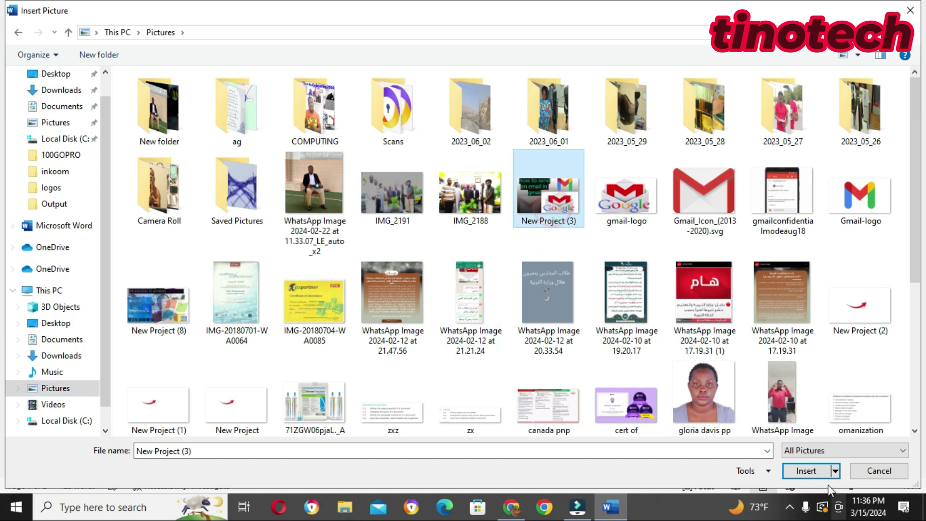
click(815, 473)
Try to move the newly inserted Gmail picture slightly up on the page.
scroll(539, 392, down, 3)
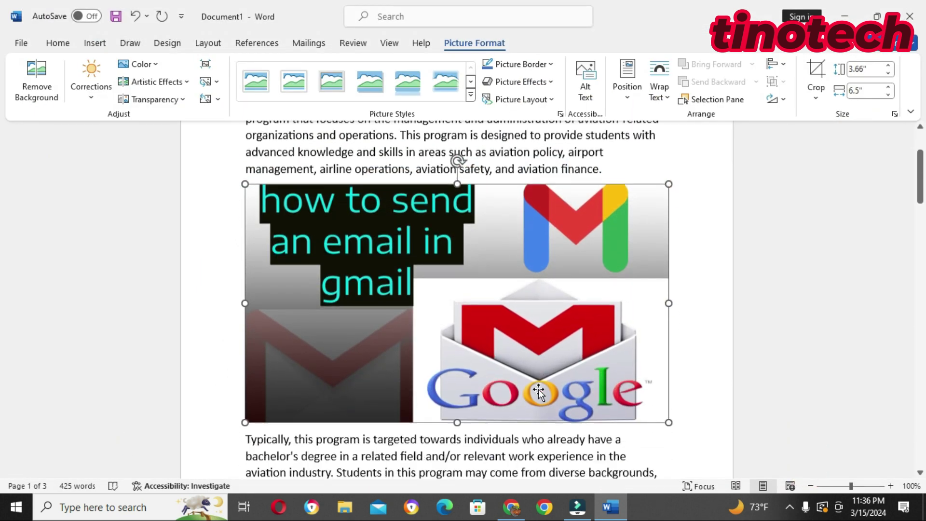
drag(523, 339, 518, 322)
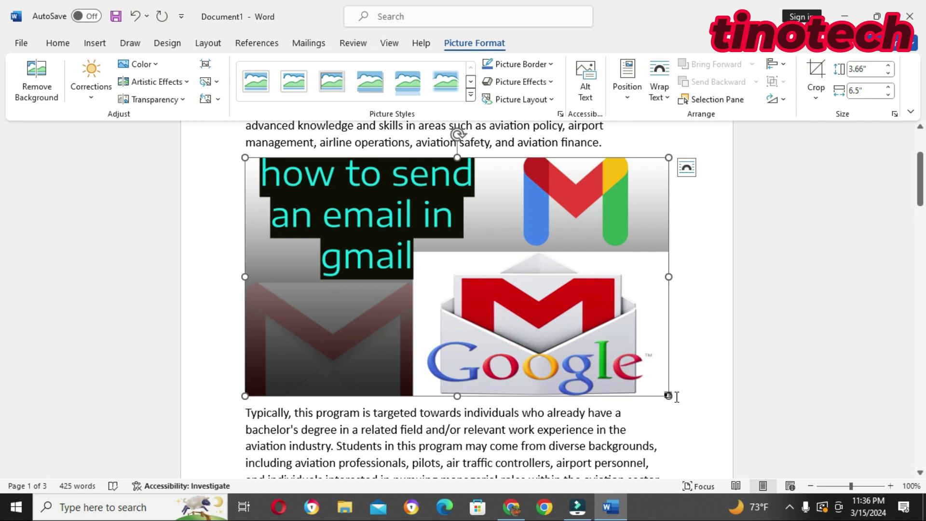
Shrink the Gmail picture to about 1.69 by 3 inches, and give it Square text wrapping with a fixed position on the page.
drag(671, 397, 439, 265)
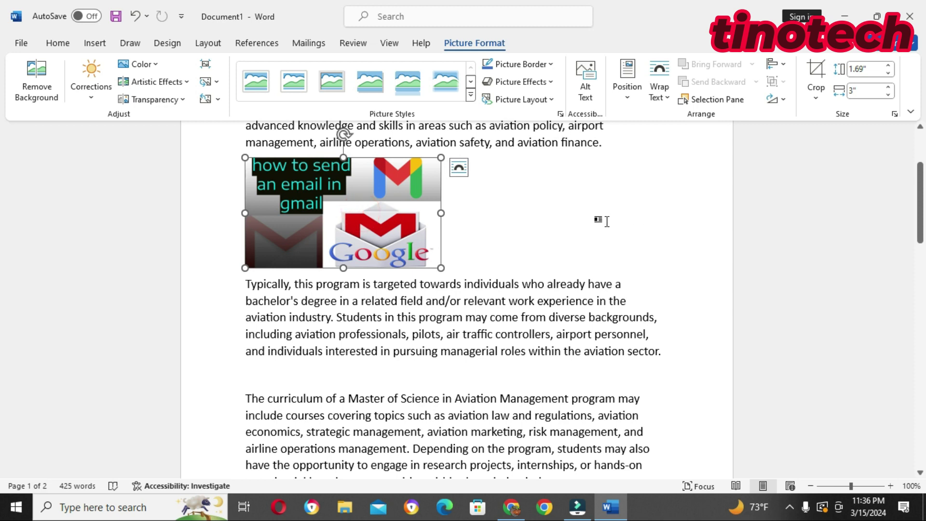
click(459, 169)
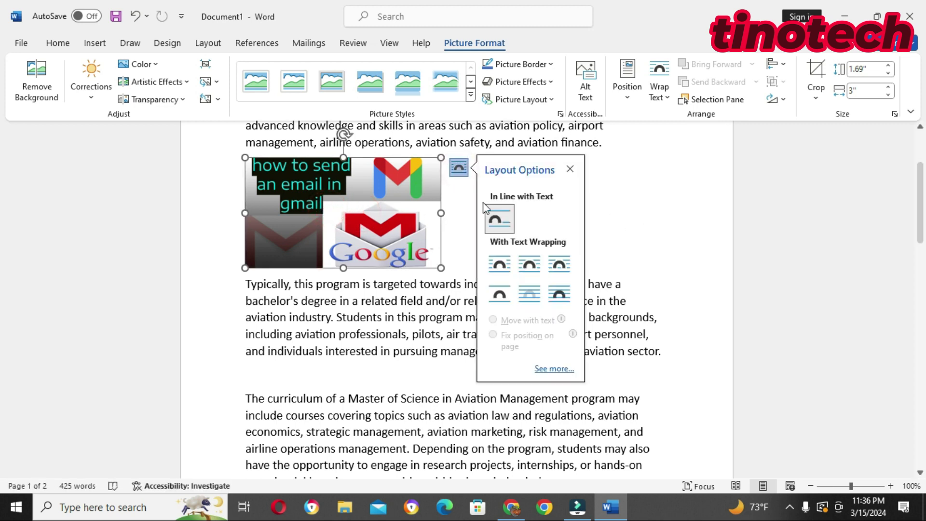
click(499, 264)
click(493, 335)
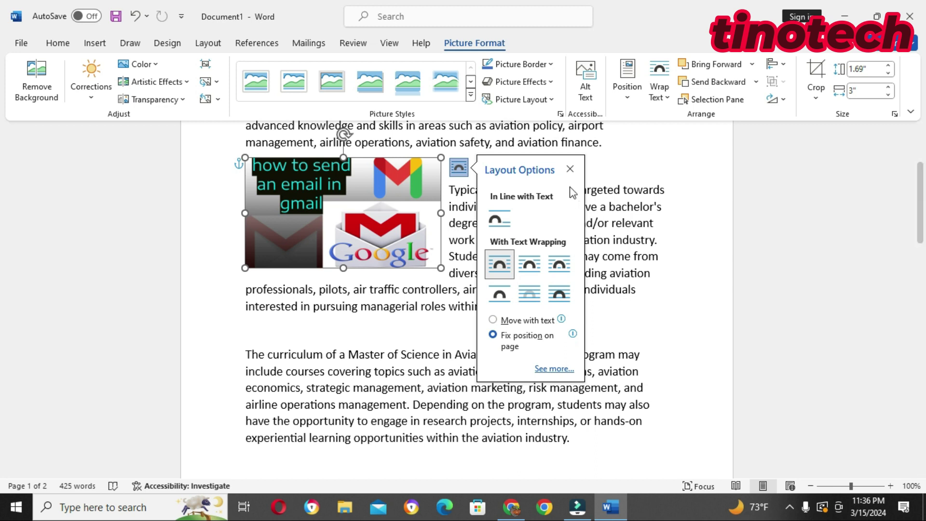
click(570, 168)
Move the Gmail picture into the middle of the second paragraph and set its wrapping to Behind Text.
drag(367, 209, 662, 220)
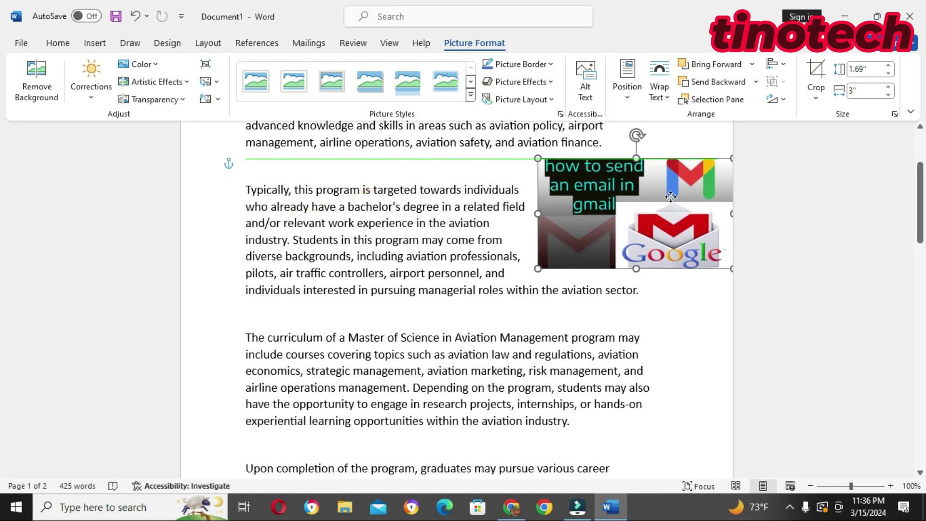
drag(599, 320, 625, 186)
click(602, 191)
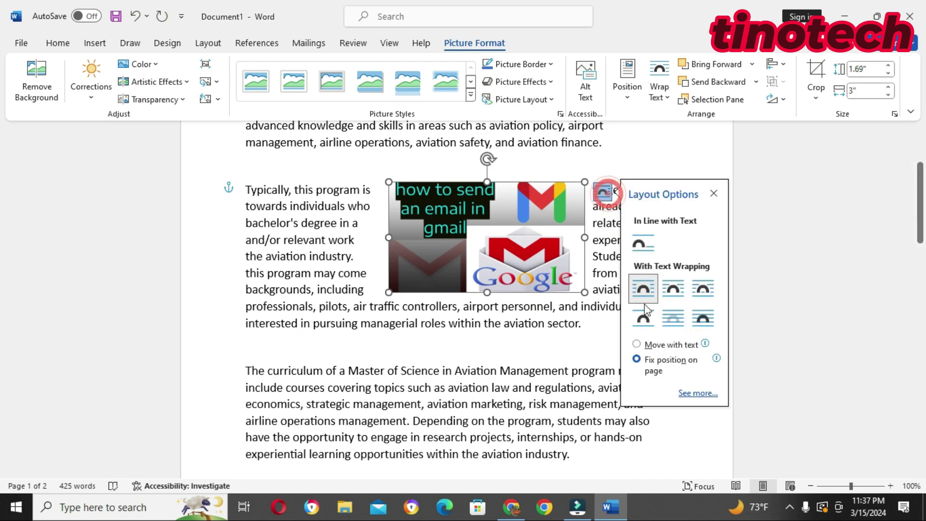
click(673, 316)
Move the Gmail picture to the top of the page over the first paragraph, and apply the soft-edged picture style.
drag(502, 258, 399, 167)
click(433, 278)
scroll(433, 354, up, 3)
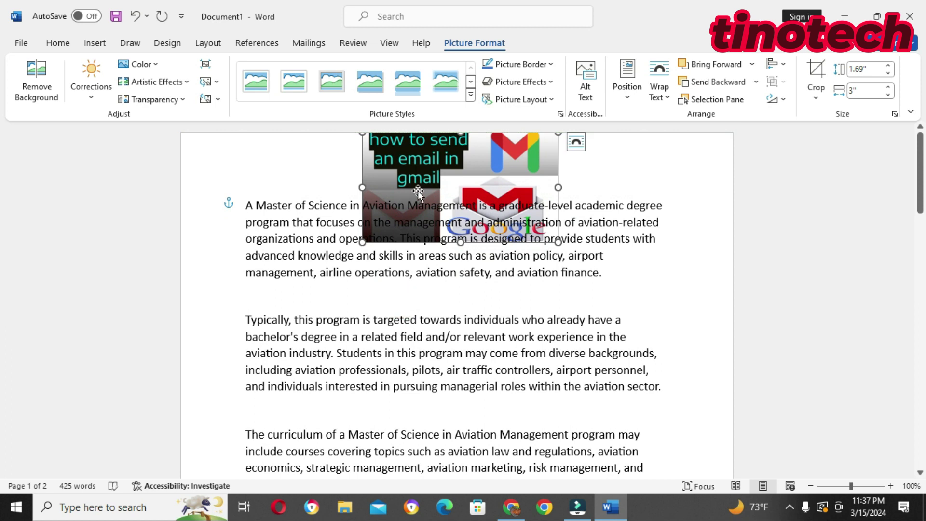
click(445, 82)
click(651, 176)
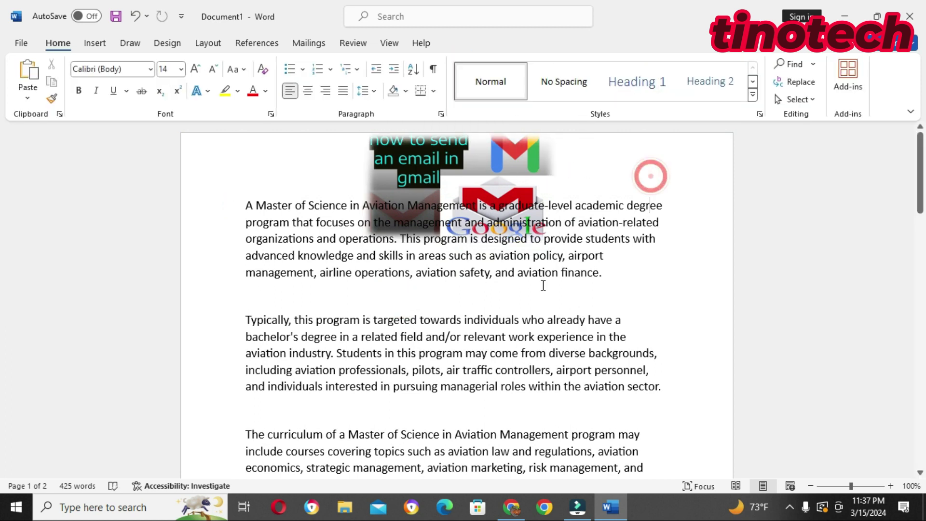
Try Tight wrapping on the Gmail picture, and settle on Square so the first paragraph flows around it.
click(458, 169)
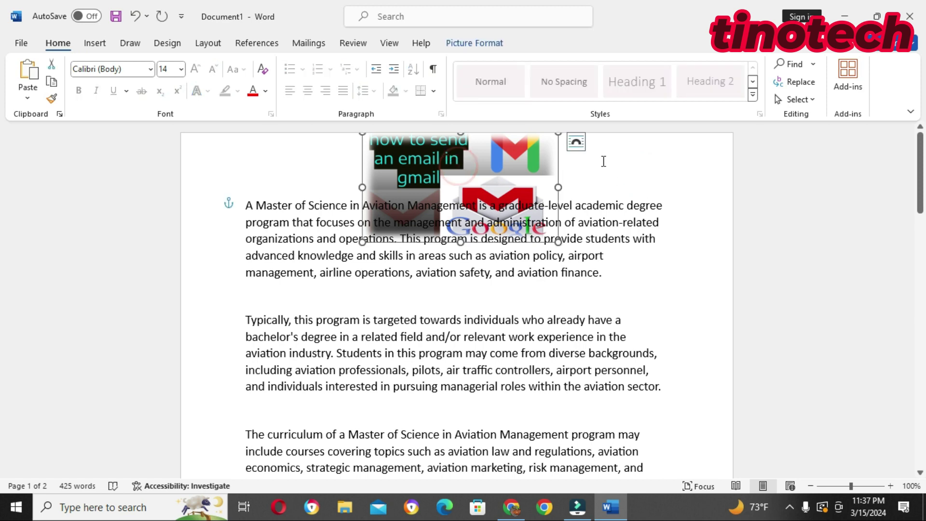
click(576, 141)
click(646, 238)
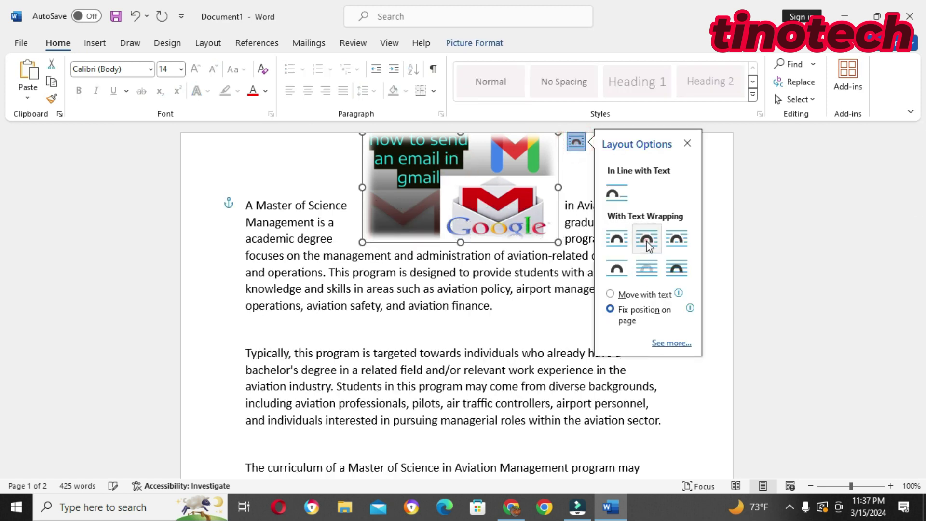
click(617, 238)
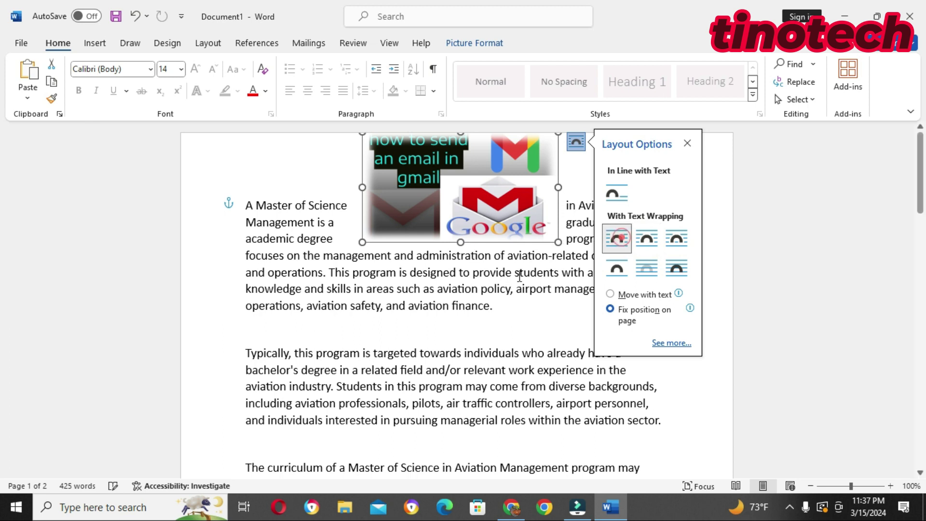
click(728, 215)
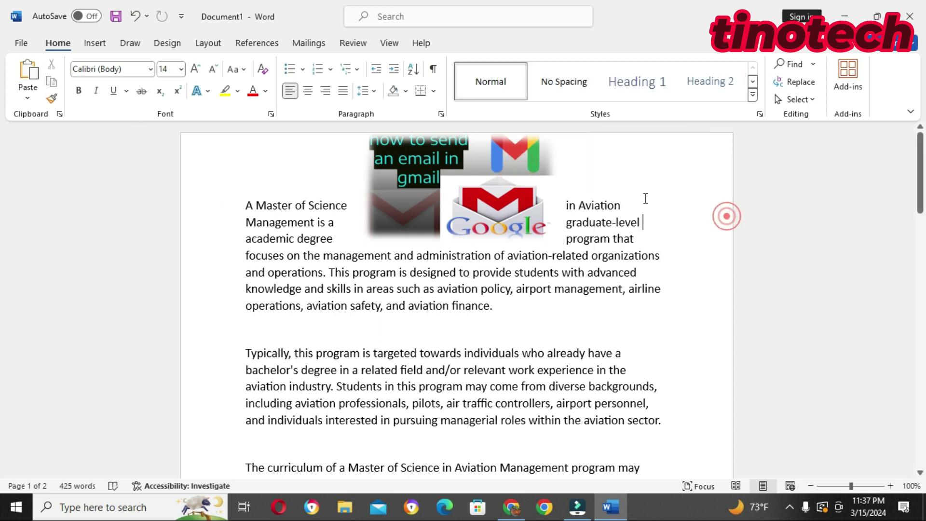
Try the drop shadow and simple frame styles on the Gmail picture, and settle on the reflected rounded style.
click(470, 205)
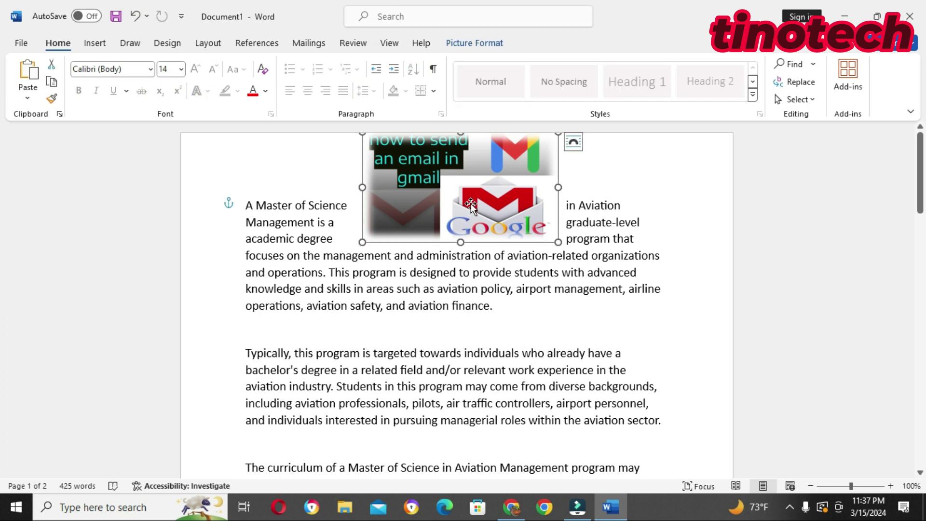
click(476, 45)
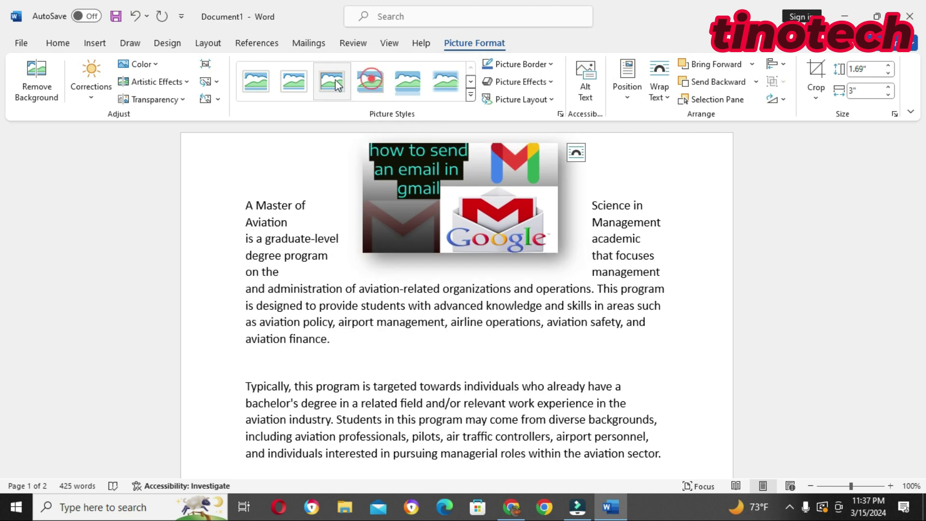
click(263, 83)
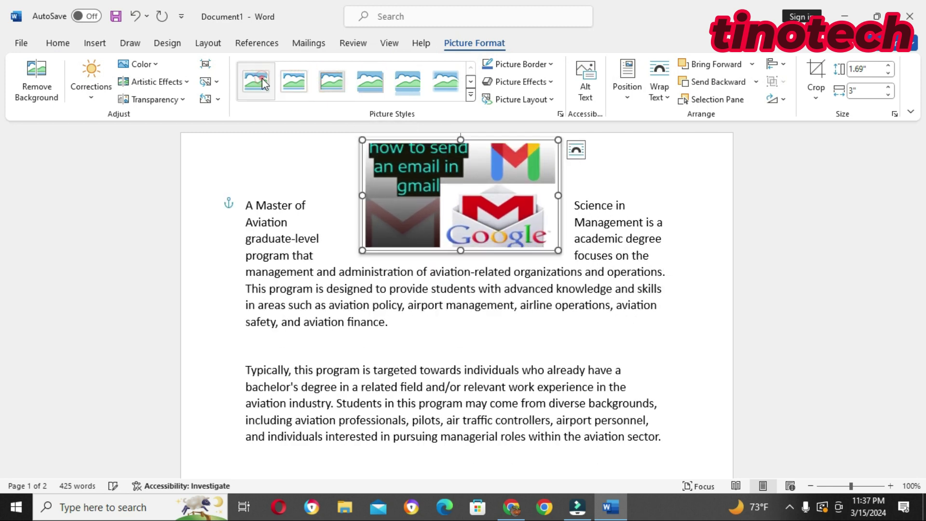
click(397, 79)
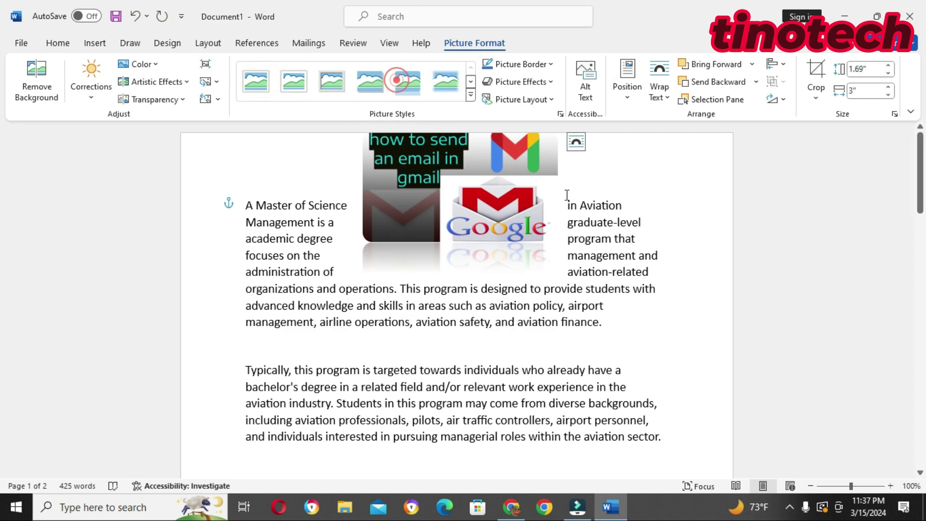
Move the Gmail picture down to the right side of the second paragraph.
scroll(648, 296, down, 4)
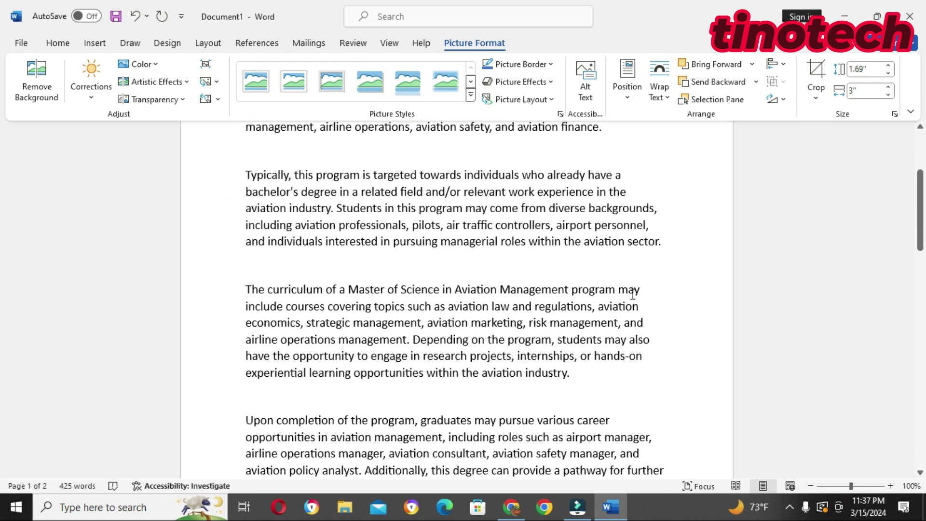
scroll(632, 293, up, 3)
drag(465, 162, 501, 394)
drag(655, 351, 570, 379)
Set the Gmail picture's wrapping to Top and Bottom, and centre it between the last lines of the second paragraph.
click(690, 316)
click(685, 330)
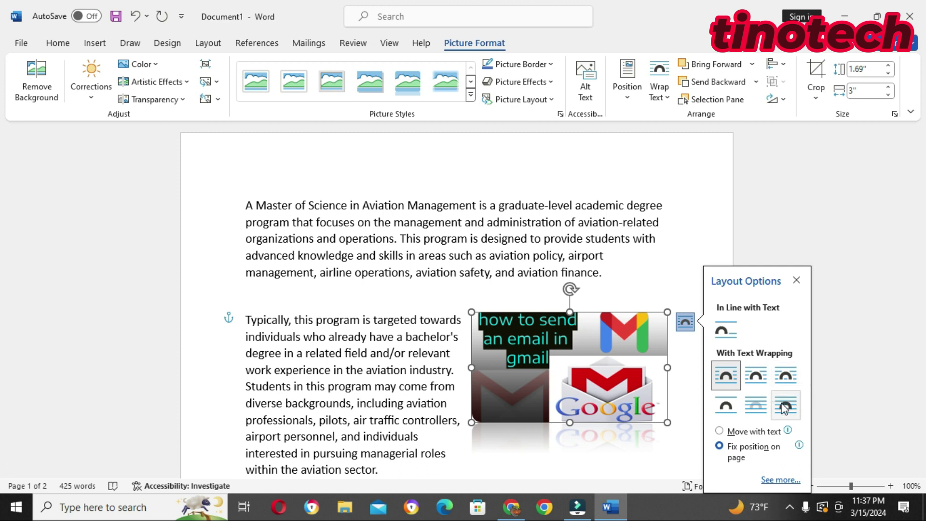
click(727, 409)
drag(561, 347, 449, 332)
scroll(616, 436, down, 3)
drag(495, 245, 491, 370)
drag(488, 337, 487, 245)
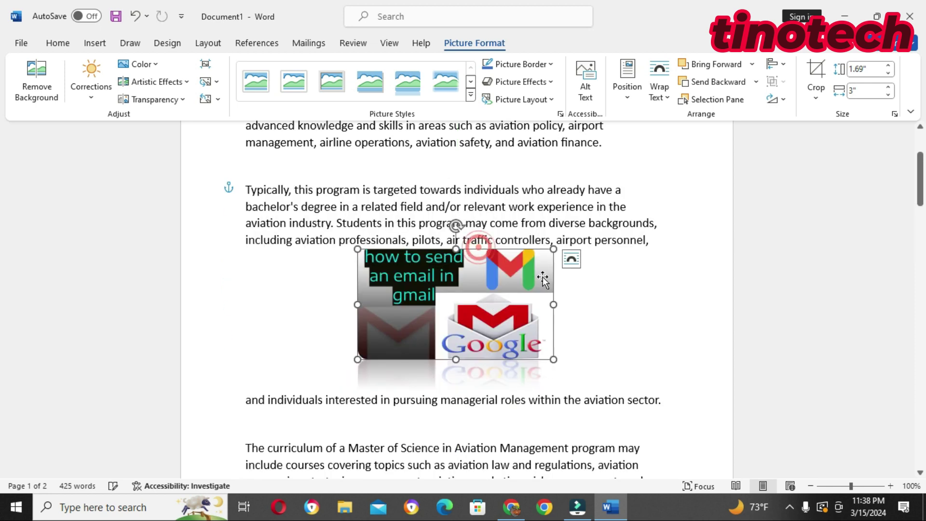
Set the Gmail picture's wrapping to Through, and move it down into the paragraph beginning "The curriculum of a Master of Science".
click(571, 261)
click(672, 356)
drag(482, 304, 457, 279)
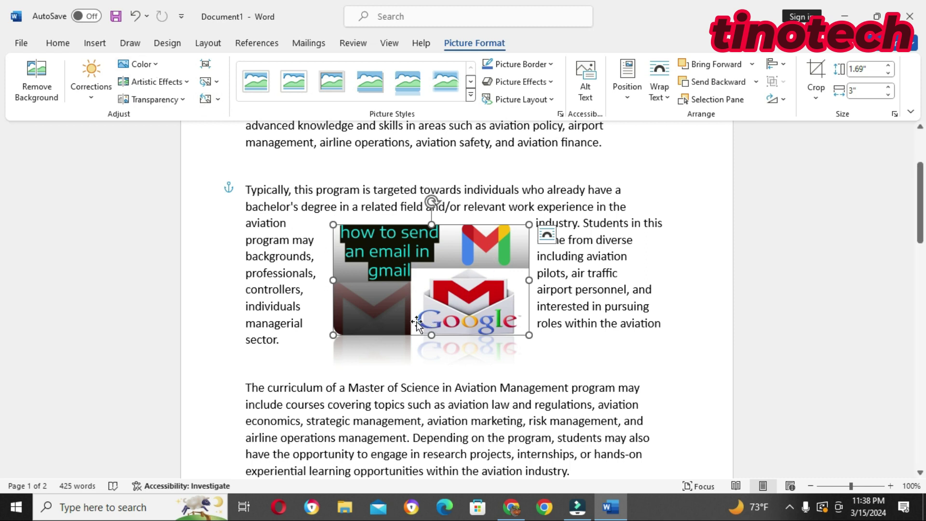
drag(417, 324, 417, 441)
scroll(417, 435, up, 3)
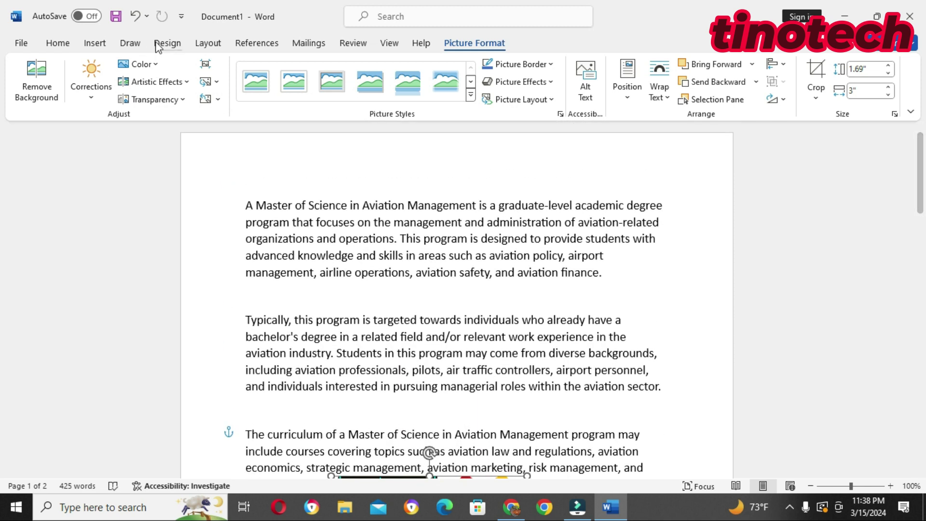
Insert the online picture of two parrots on a mossy branch from the Birds category.
click(96, 45)
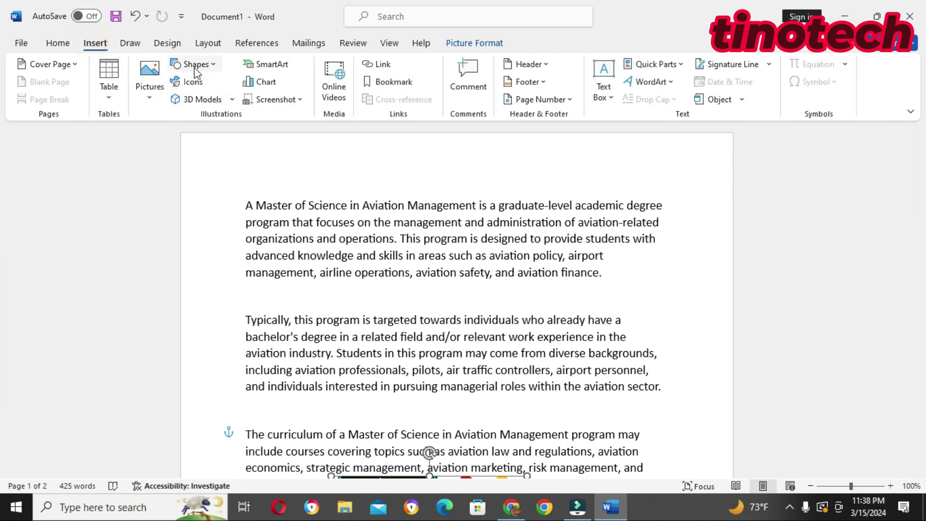
click(152, 75)
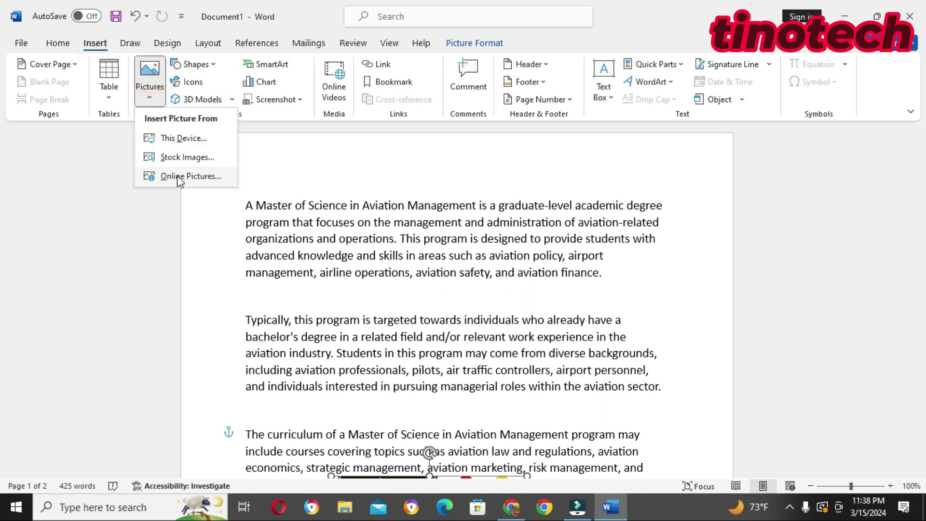
click(177, 175)
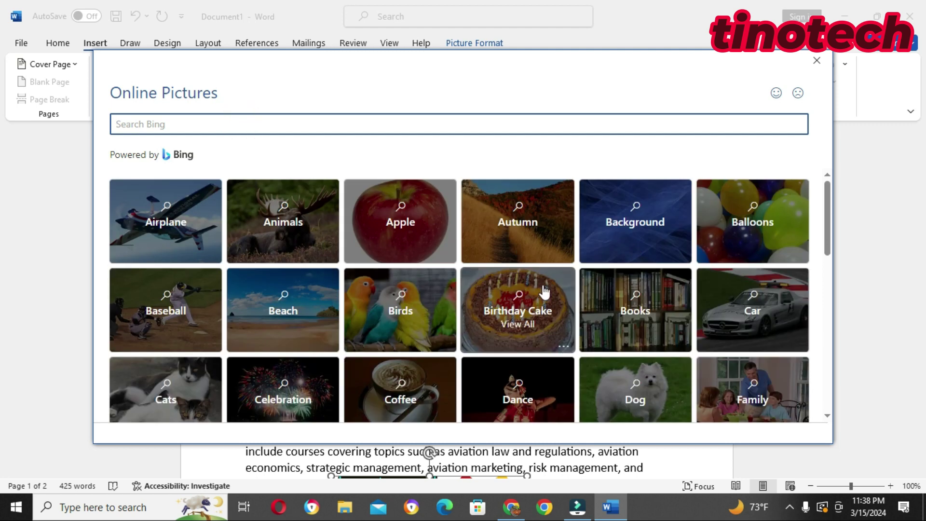
scroll(424, 292, down, 1)
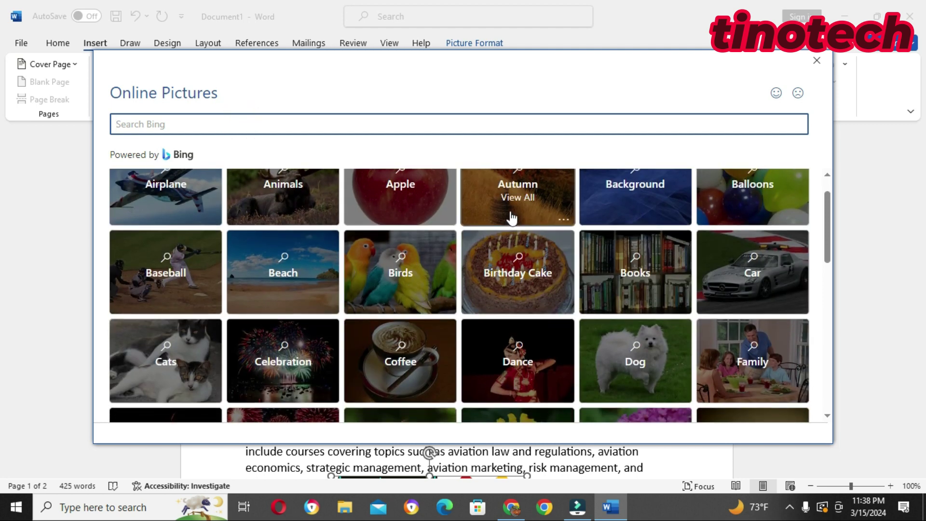
click(365, 258)
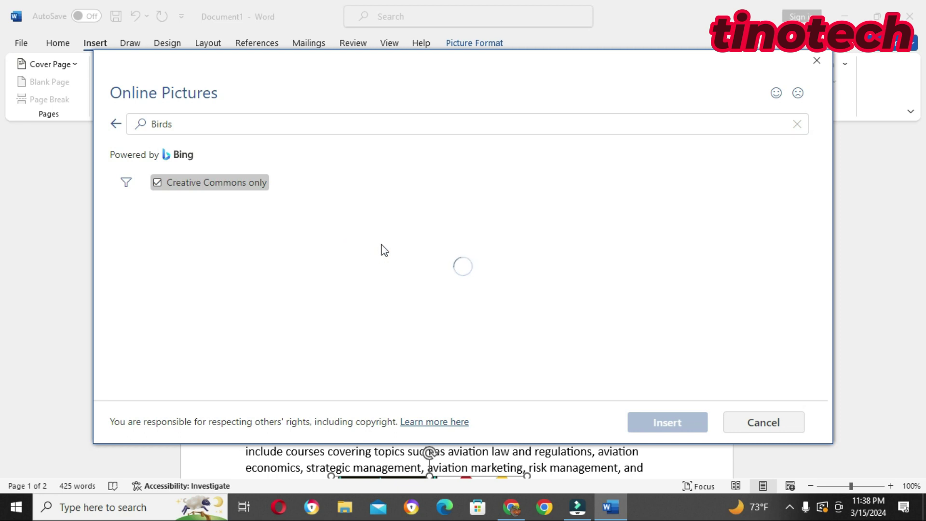
click(329, 124)
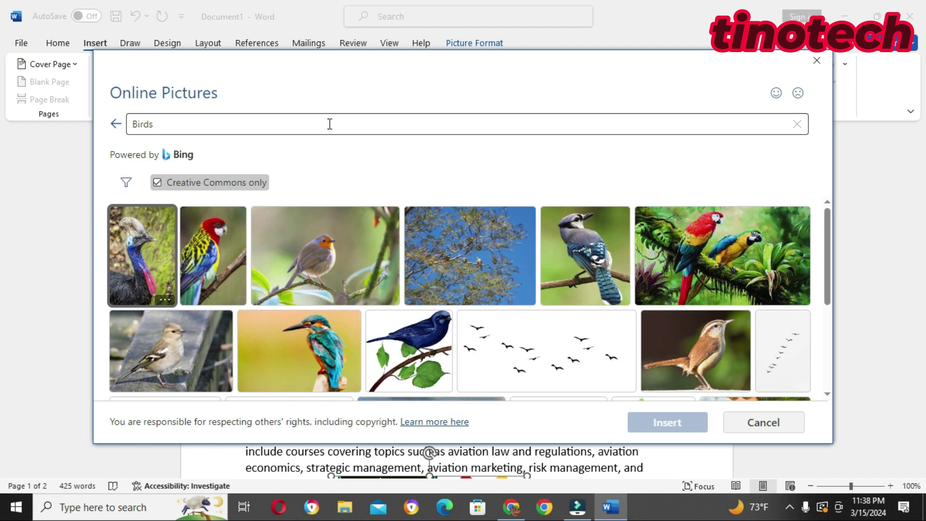
click(704, 256)
click(659, 423)
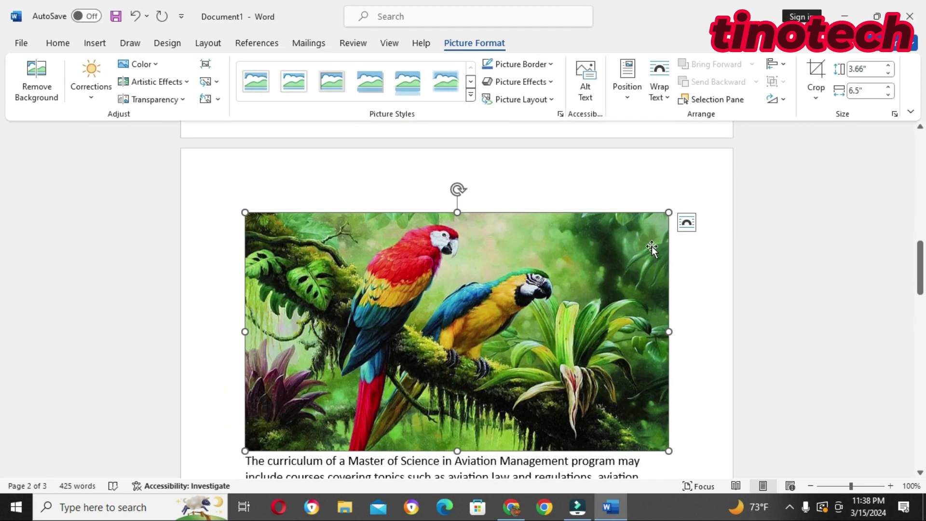
Shrink the parrots picture to about 1.95 by 3.47 inches, and give it Square wrapping with a fixed position on the page.
drag(671, 211, 472, 212)
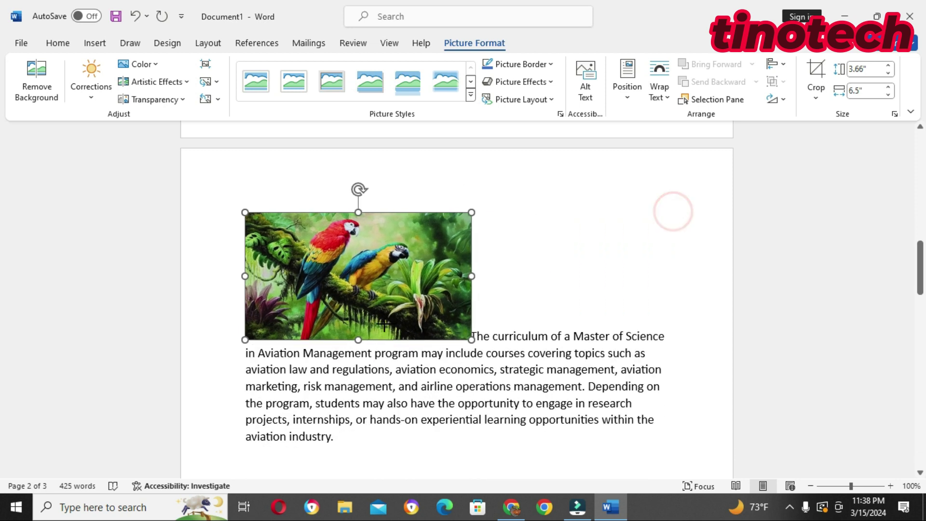
click(490, 223)
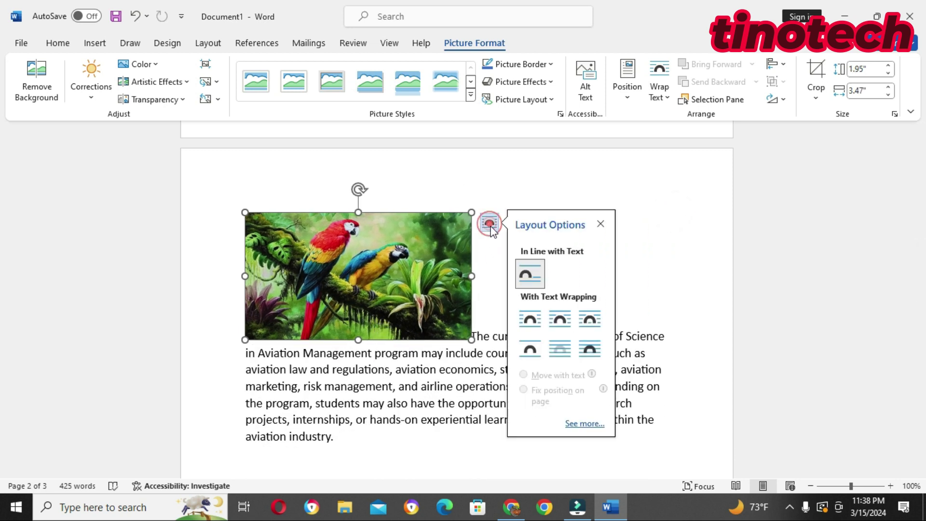
click(537, 319)
scroll(537, 327, up, 15)
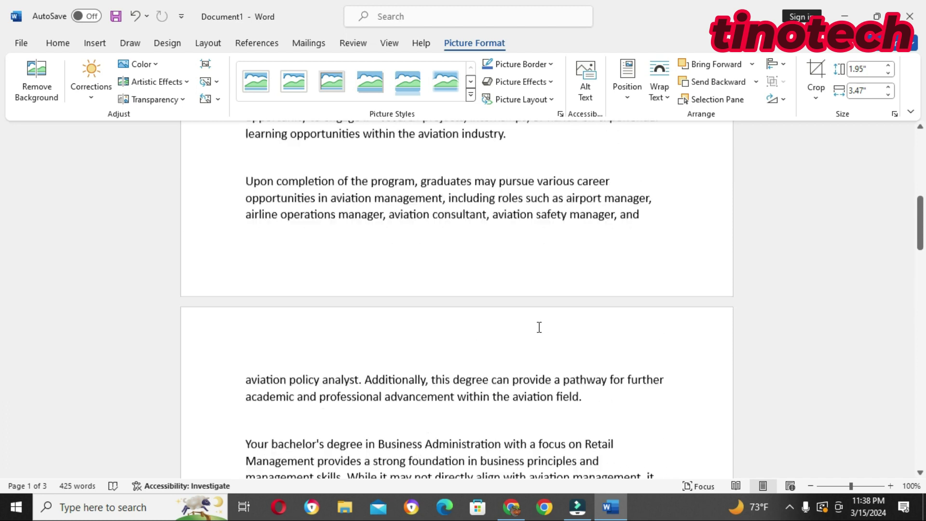
click(490, 206)
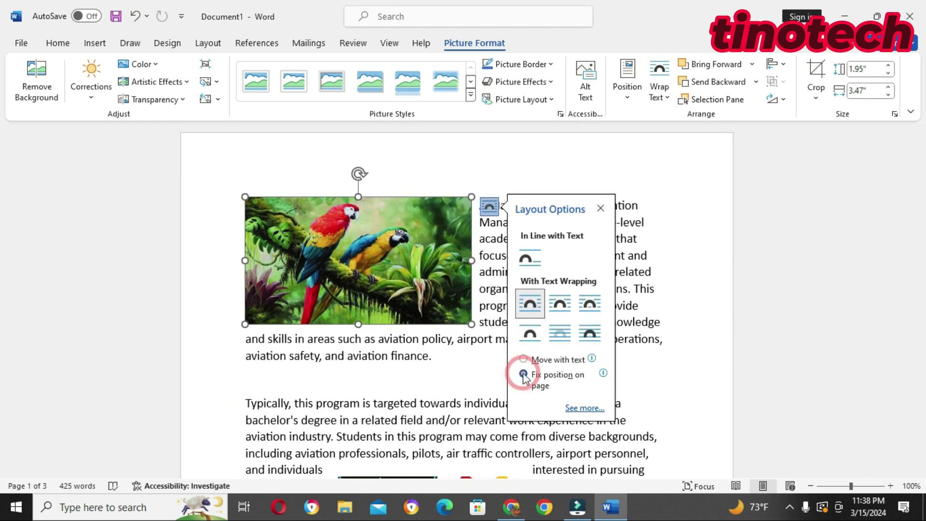
Move the parrots picture to the right side between the first two paragraphs, and apply the soft-edged picture style.
drag(405, 281, 615, 332)
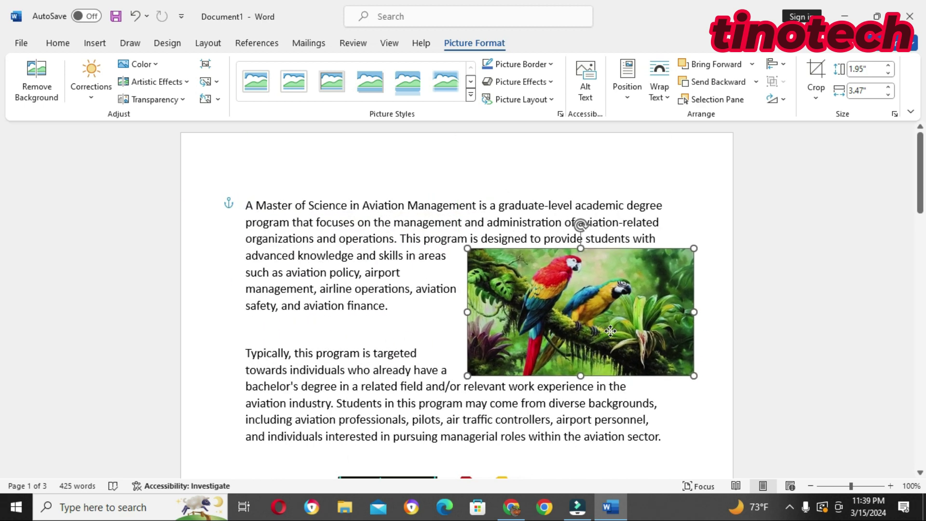
click(449, 82)
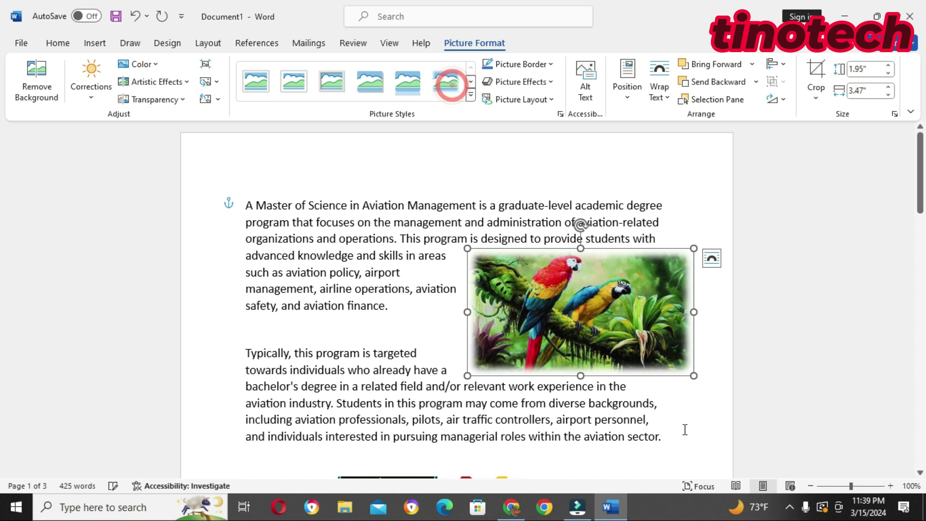
click(689, 434)
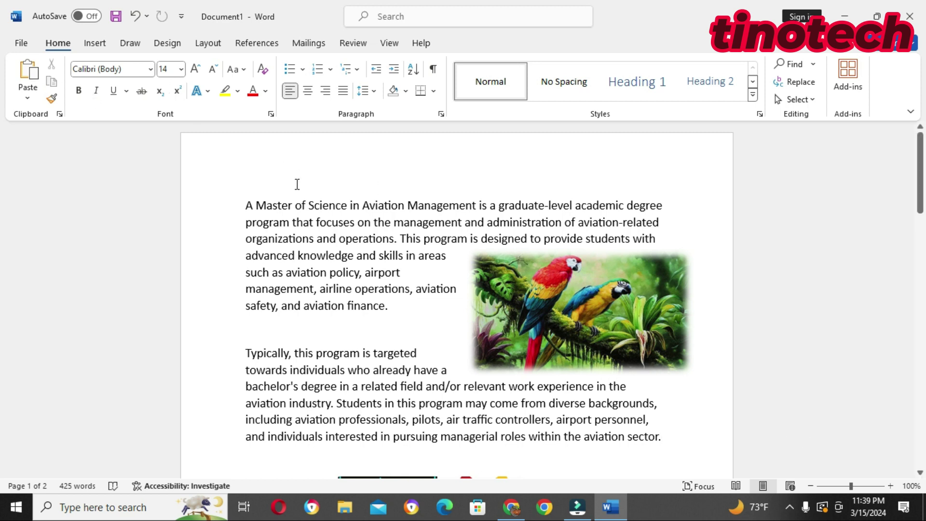
Insert the stock image of the masked man looking at his phone on a train after the second paragraph.
click(94, 44)
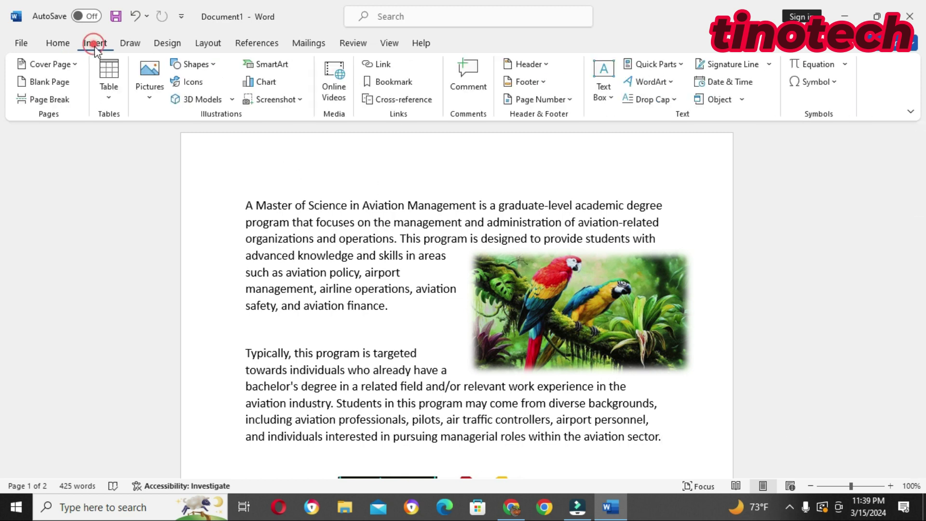
click(148, 79)
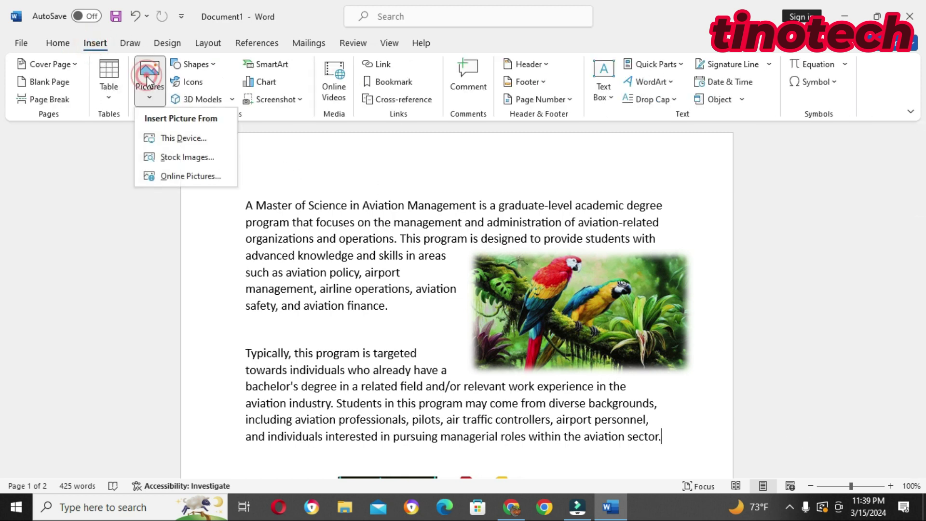
click(187, 160)
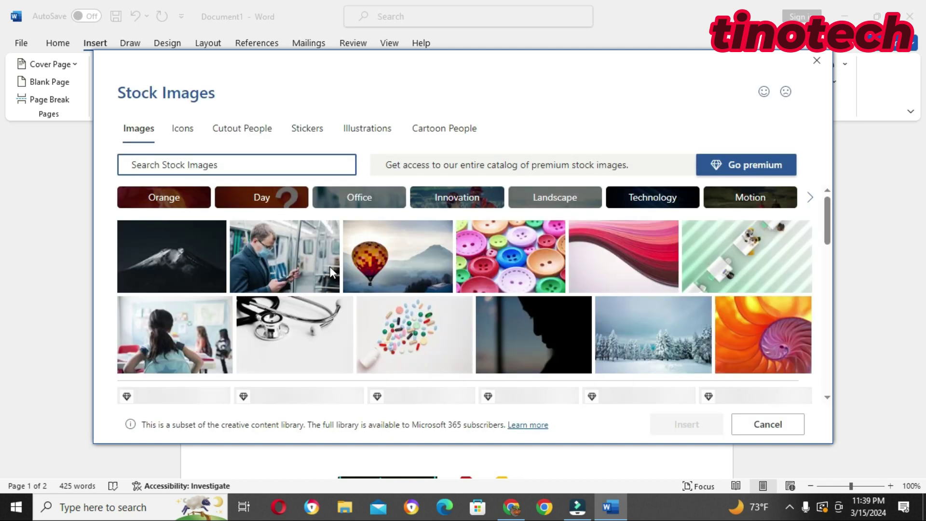
scroll(354, 329, down, 2)
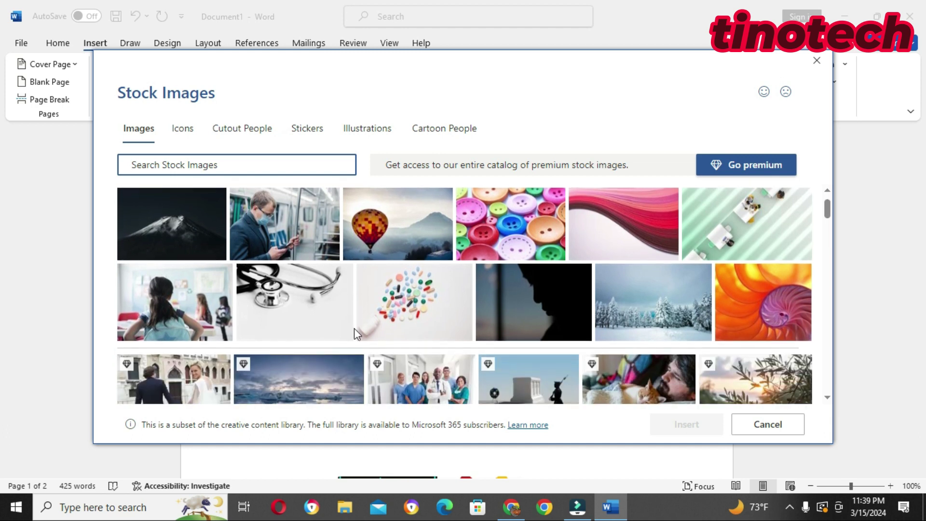
scroll(319, 312, down, 1)
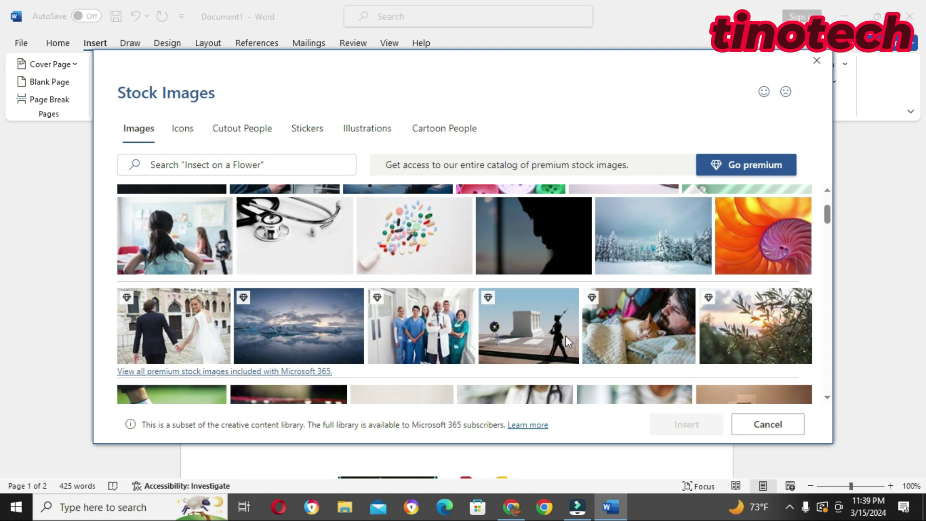
scroll(475, 334, up, 3)
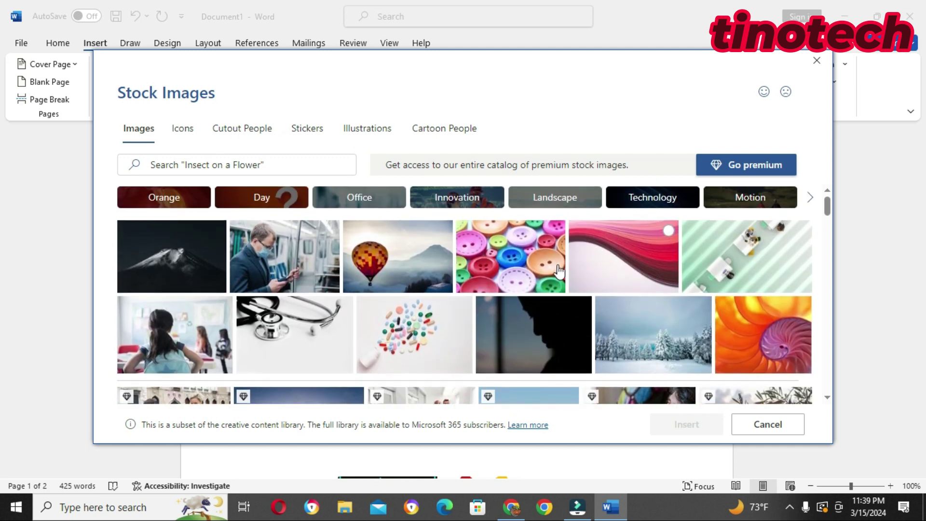
click(256, 266)
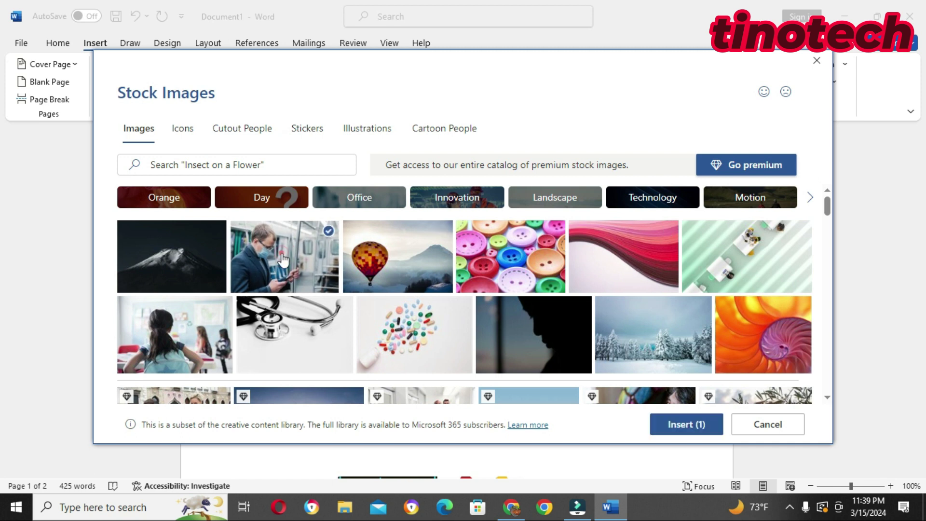
click(687, 432)
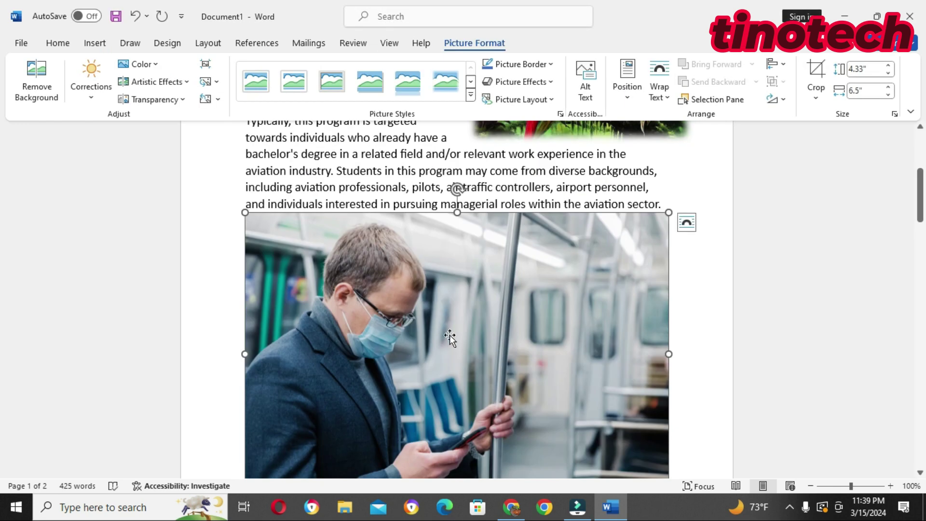
Shrink the train passenger picture to about 2.02 by 3.03 inches, and move it up into the first paragraph after "program that focuses".
drag(668, 213, 523, 290)
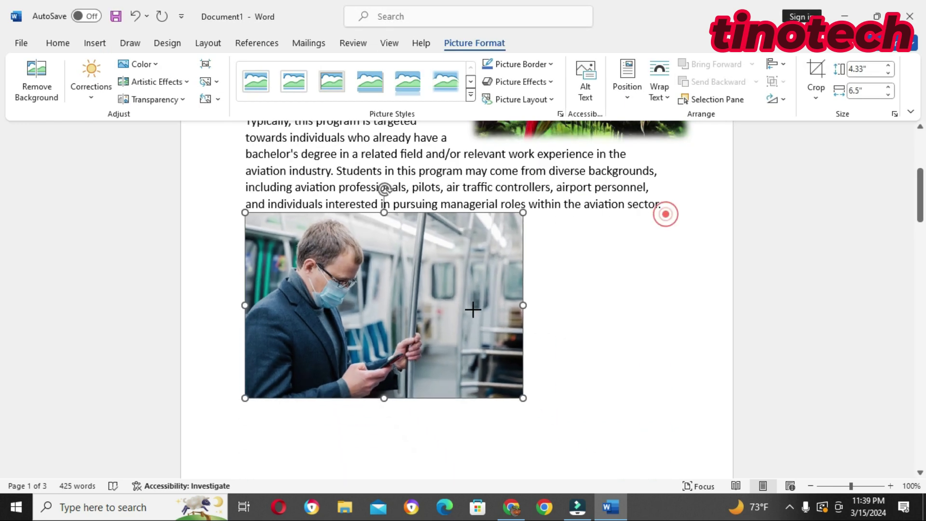
click(404, 315)
drag(415, 314, 376, 213)
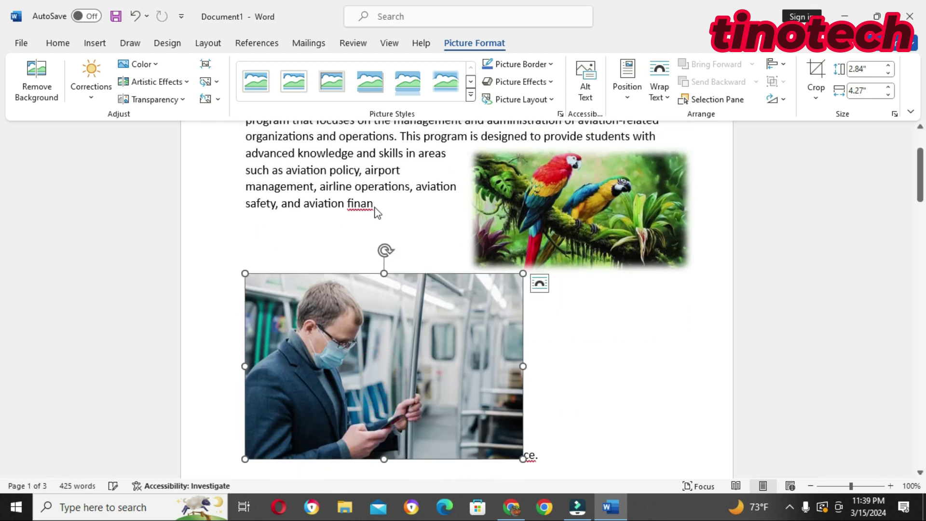
drag(410, 334, 403, 154)
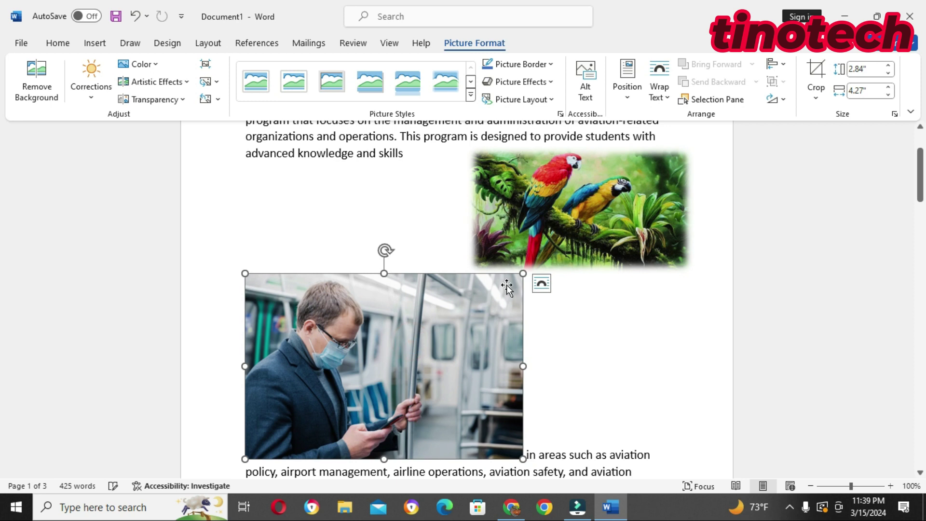
drag(522, 275, 442, 328)
scroll(372, 273, up, 2)
drag(349, 313, 356, 223)
Give the train passenger picture Square text wrapping with a fixed position on the page.
click(459, 240)
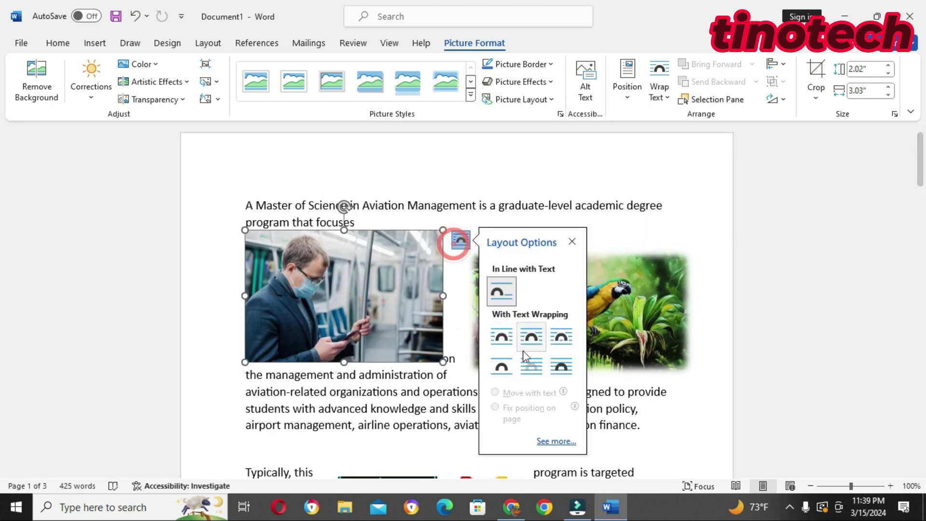
click(501, 337)
click(496, 408)
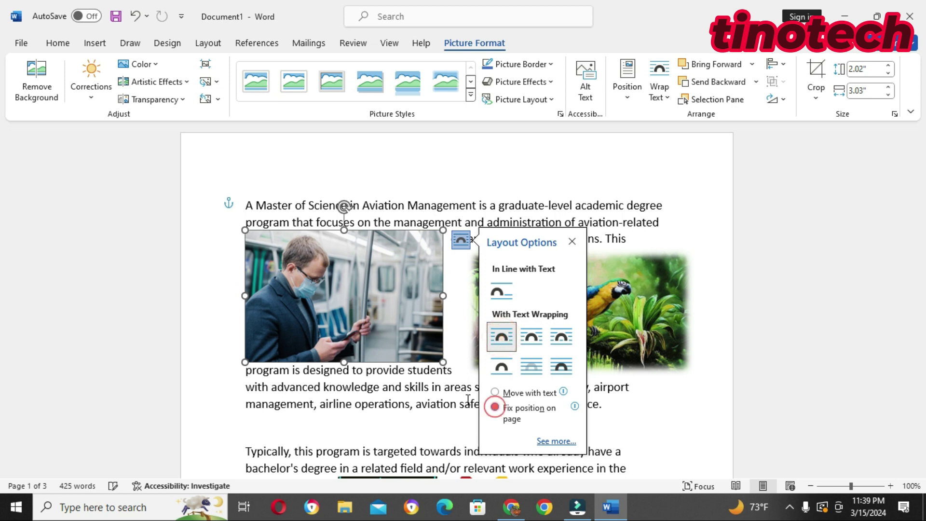
Move the train passenger picture level with the parrots picture on its left side, and apply the soft-edged picture style.
drag(373, 339, 349, 361)
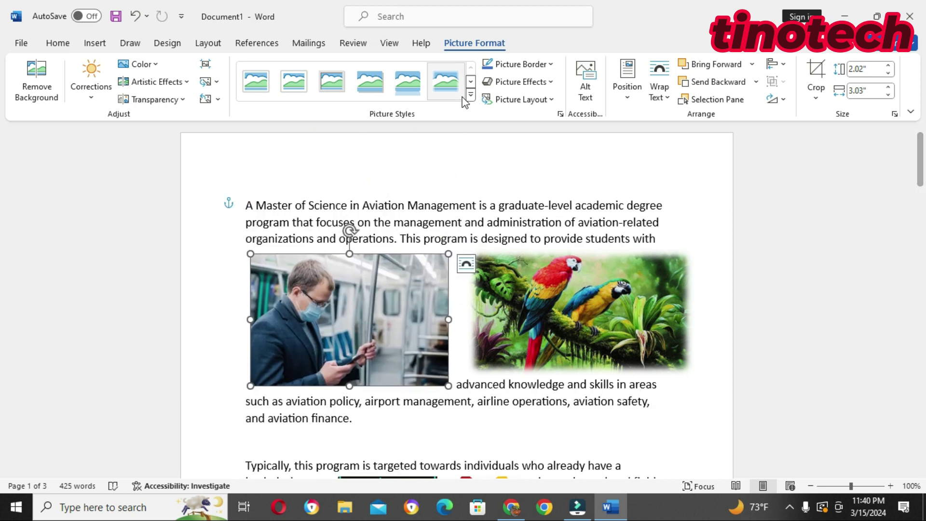
click(448, 83)
click(560, 428)
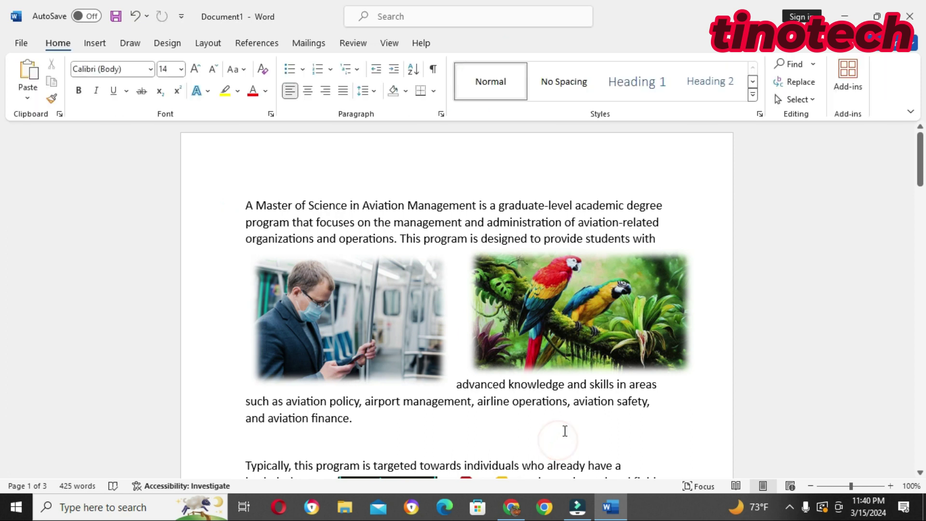
scroll(565, 430, down, 5)
scroll(569, 419, down, 1)
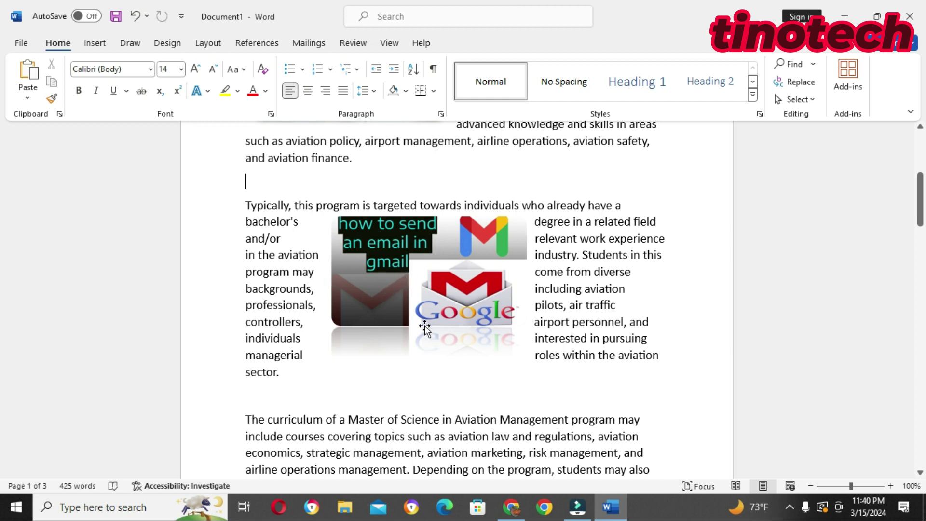
scroll(424, 317, up, 5)
scroll(425, 316, up, 1)
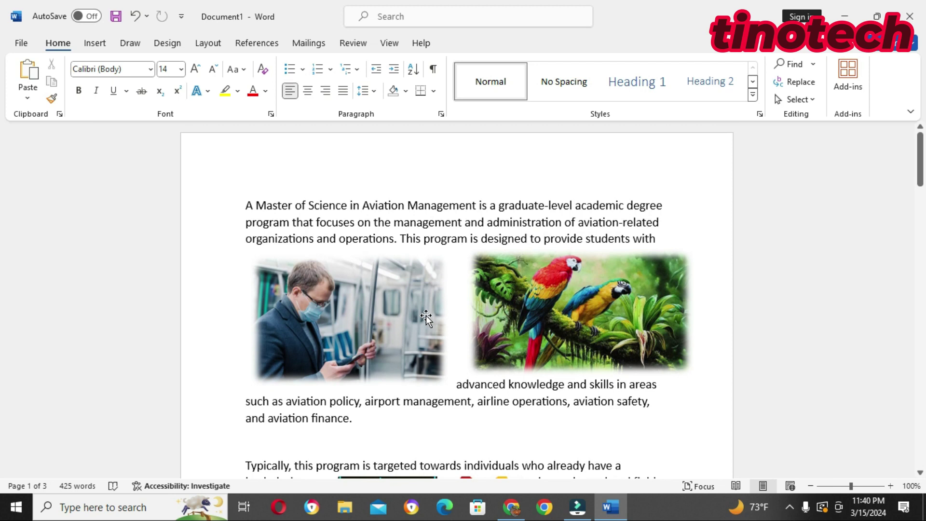